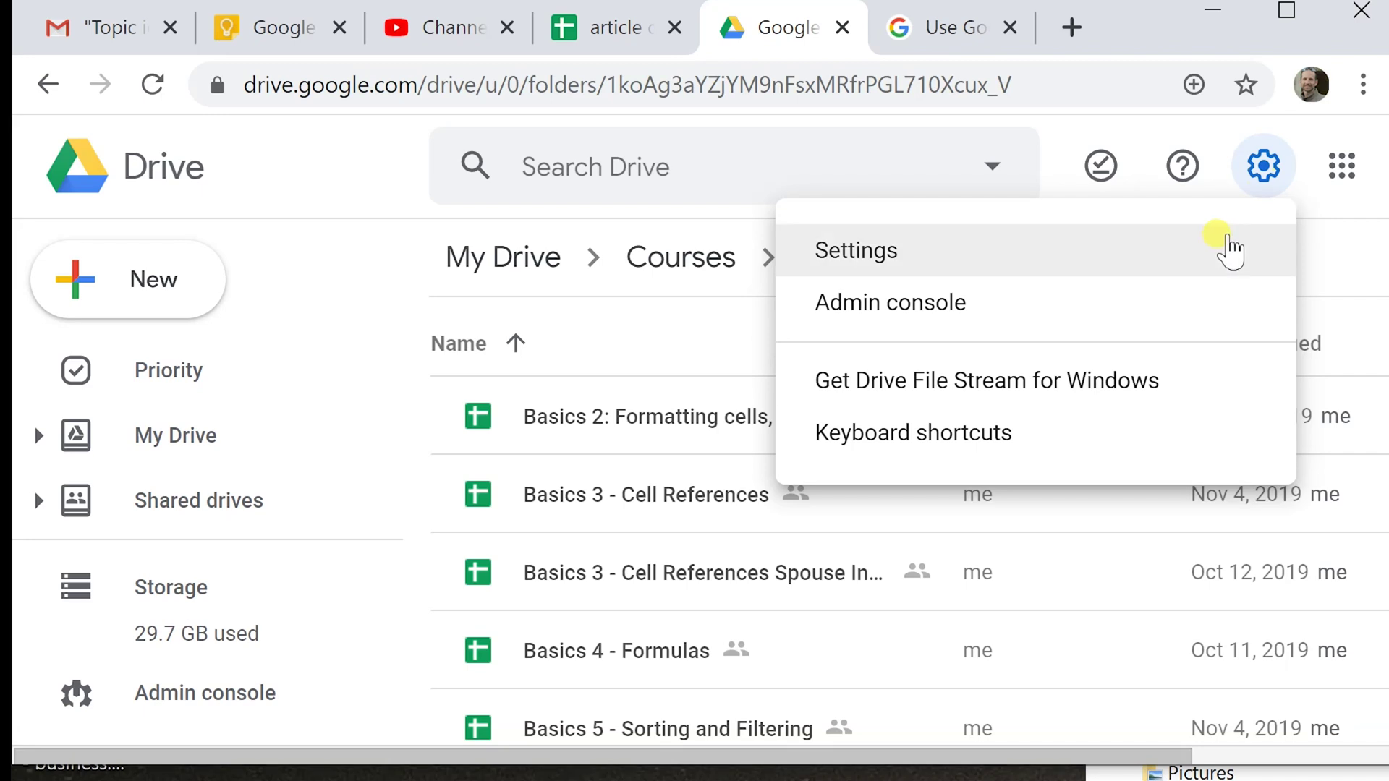
# - Review Drive's General settings, including Convert uploads and Offline, then close them
pyautogui.click(1229, 251)
pyautogui.moveTo(1382, 349); pyautogui.dragTo(1373, 434)
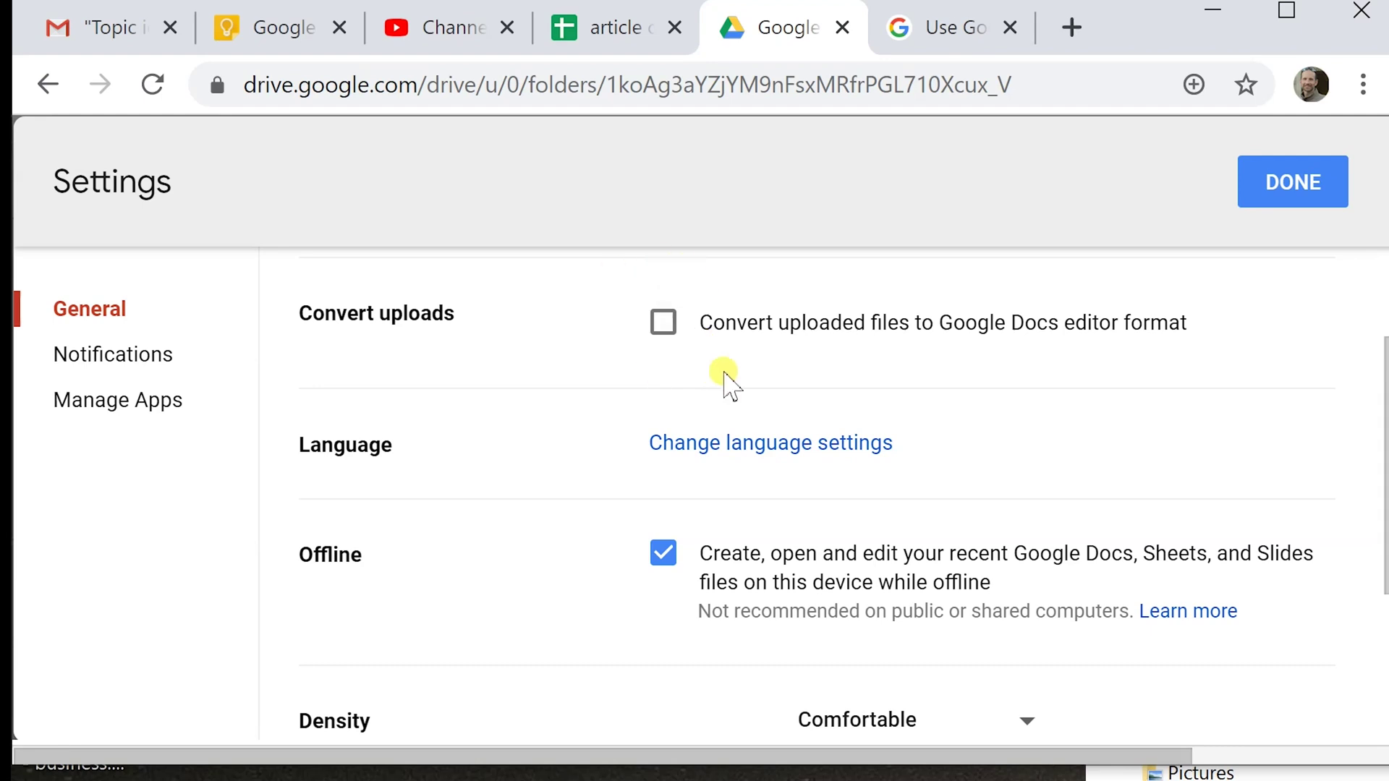
pyautogui.moveTo(1380, 409); pyautogui.dragTo(1383, 548)
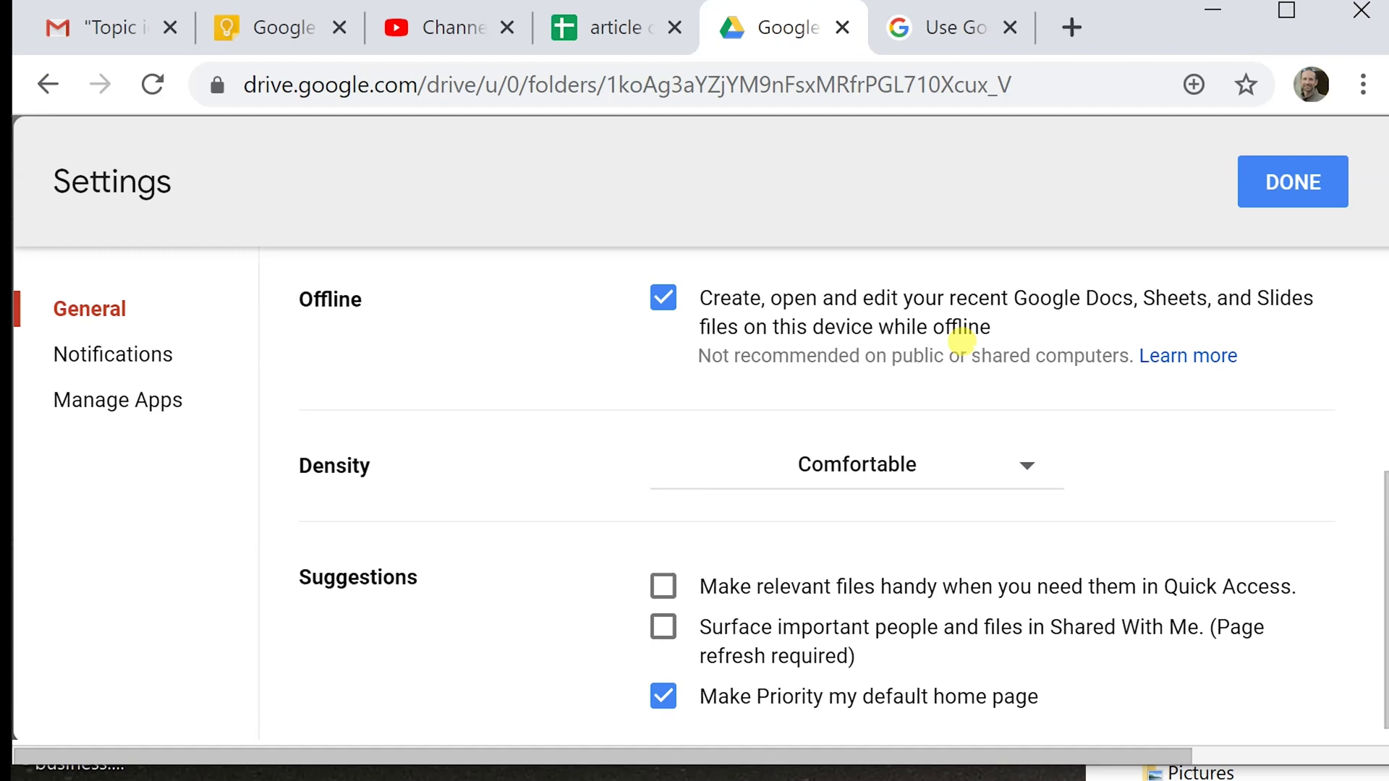
pyautogui.scroll(-1, 1381, 522)
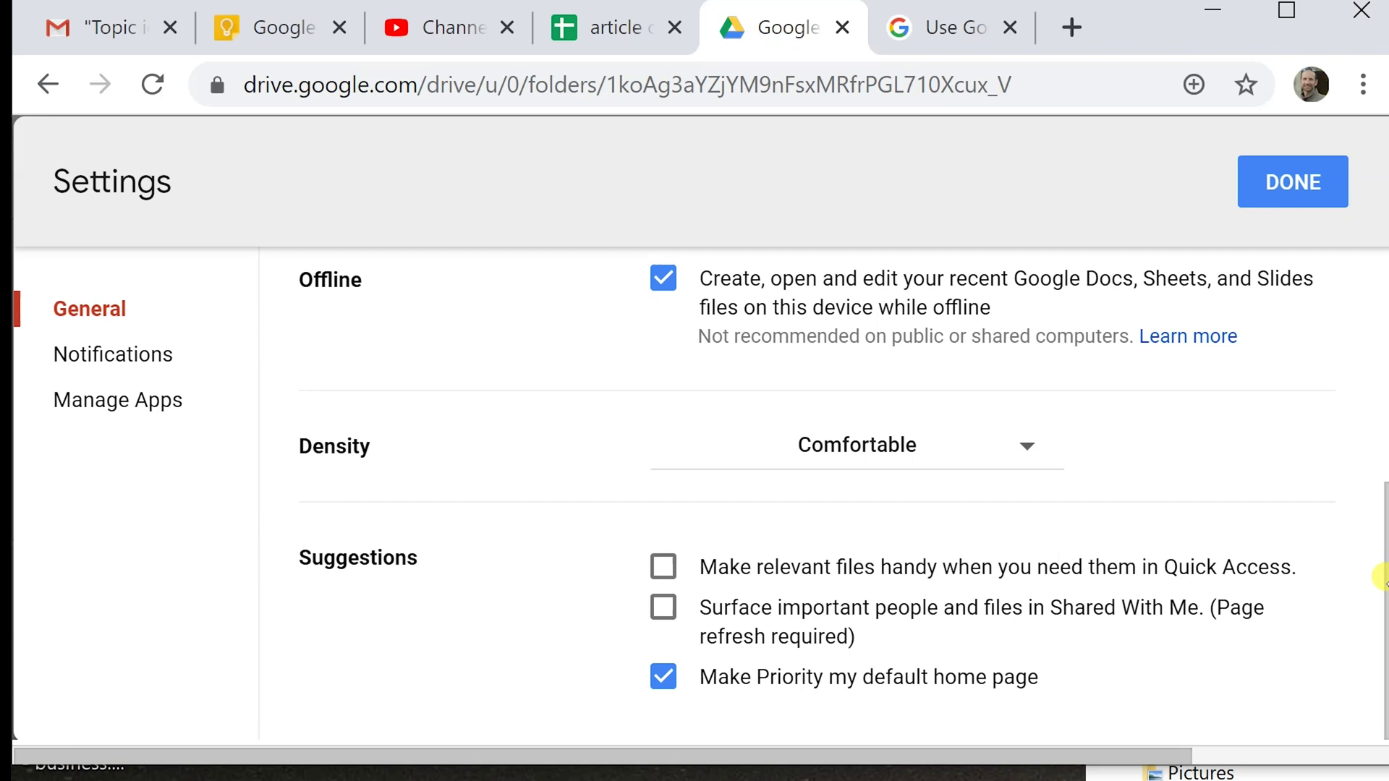
pyautogui.scroll(6, 1380, 579)
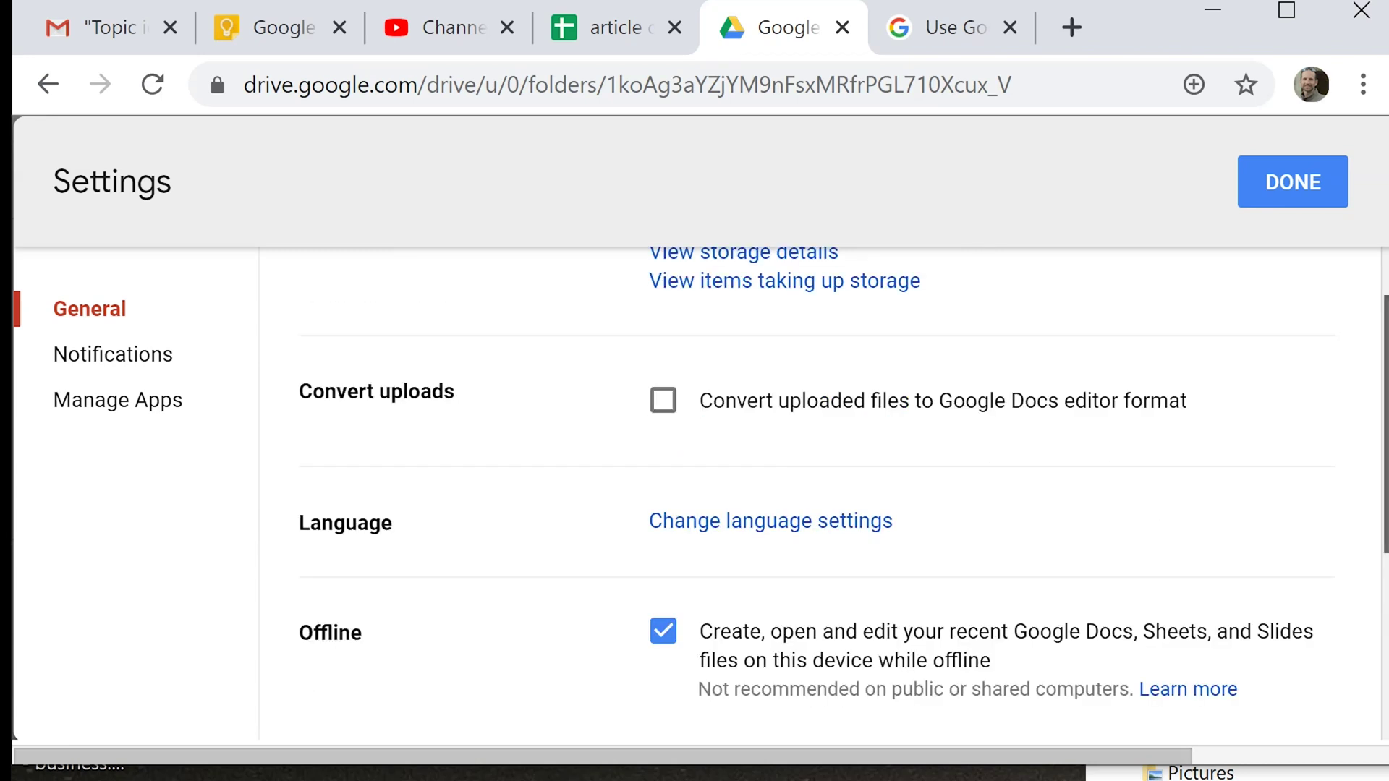
pyautogui.click(1277, 196)
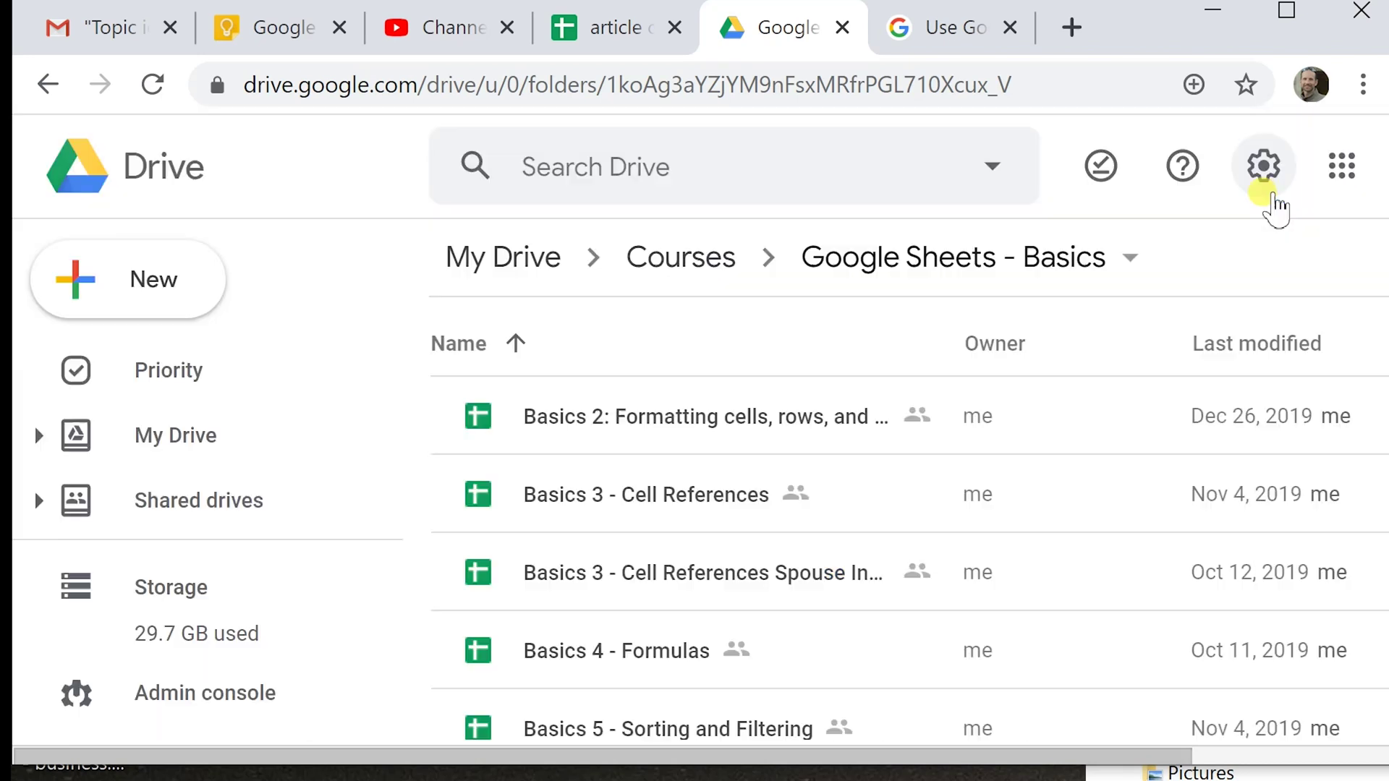
# - Bring File Explorer's G:\My Drive\Courses\Google Sheets - Basics window in front of the Drive page
pyautogui.hotkey('alt', 'Tab')
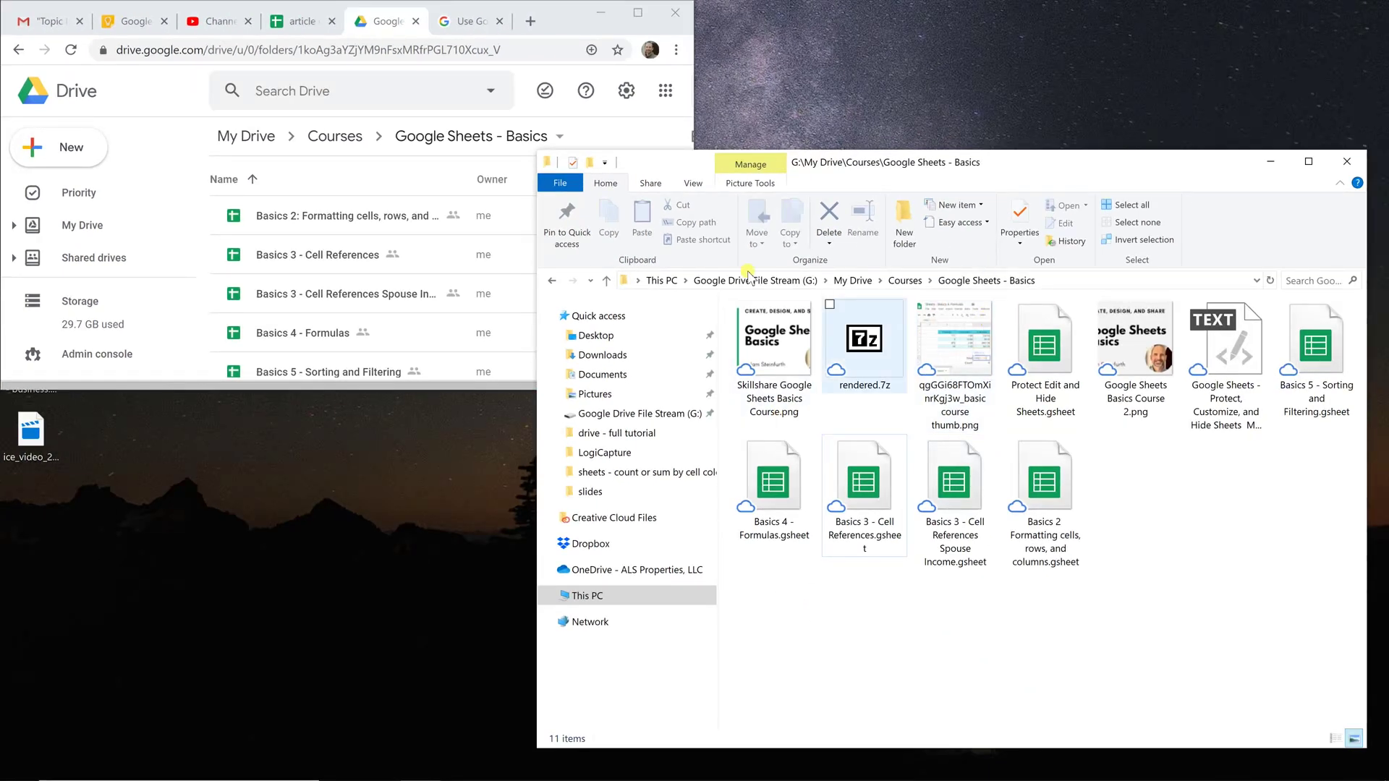
pyautogui.click(381, 20)
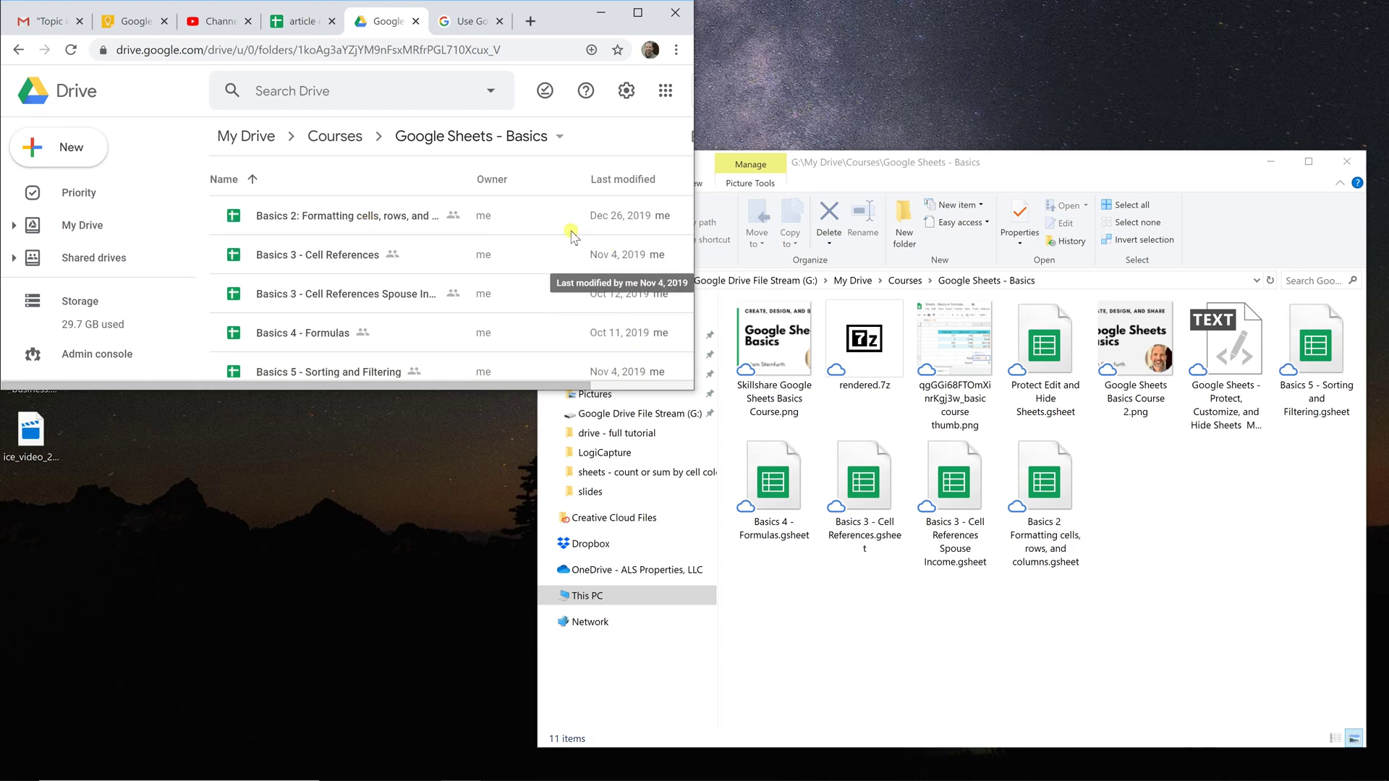
pyautogui.click(975, 176)
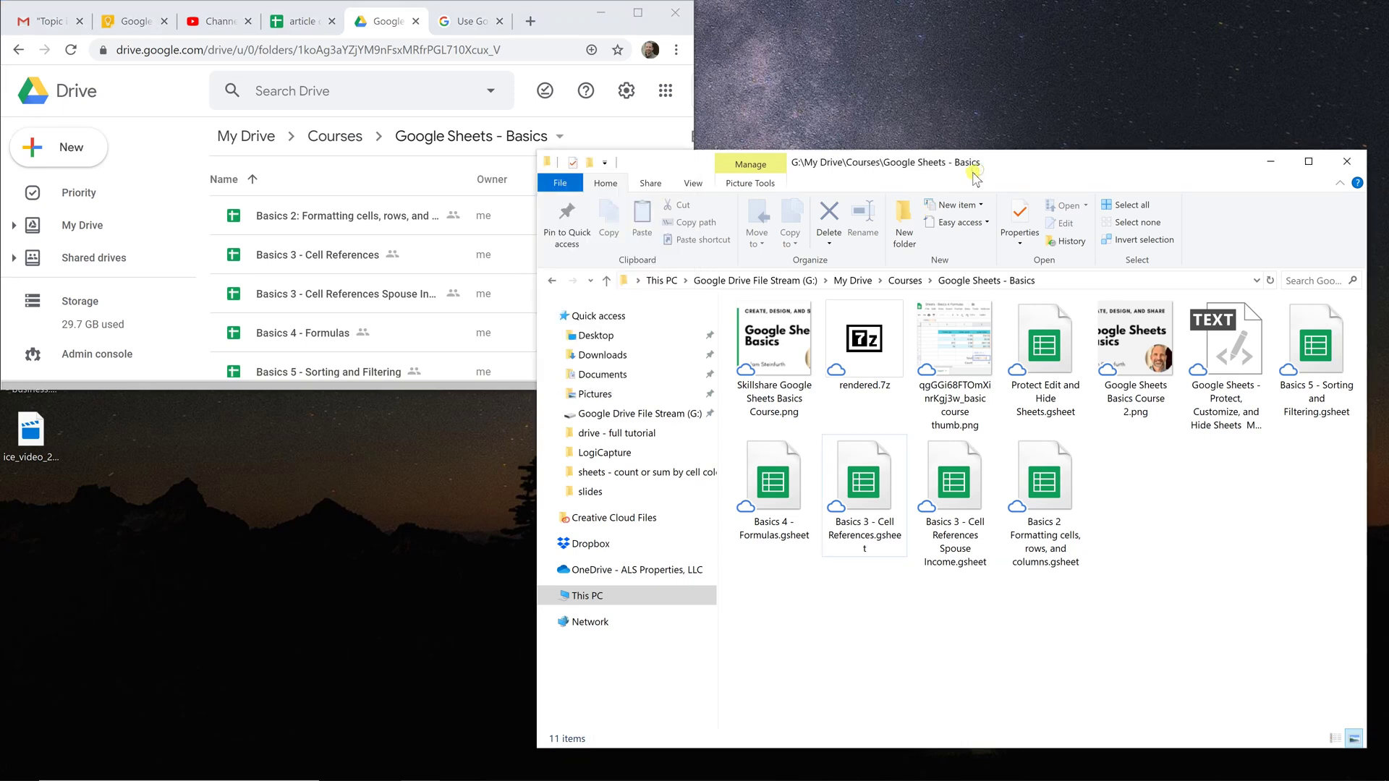
pyautogui.doubleClick(951, 332)
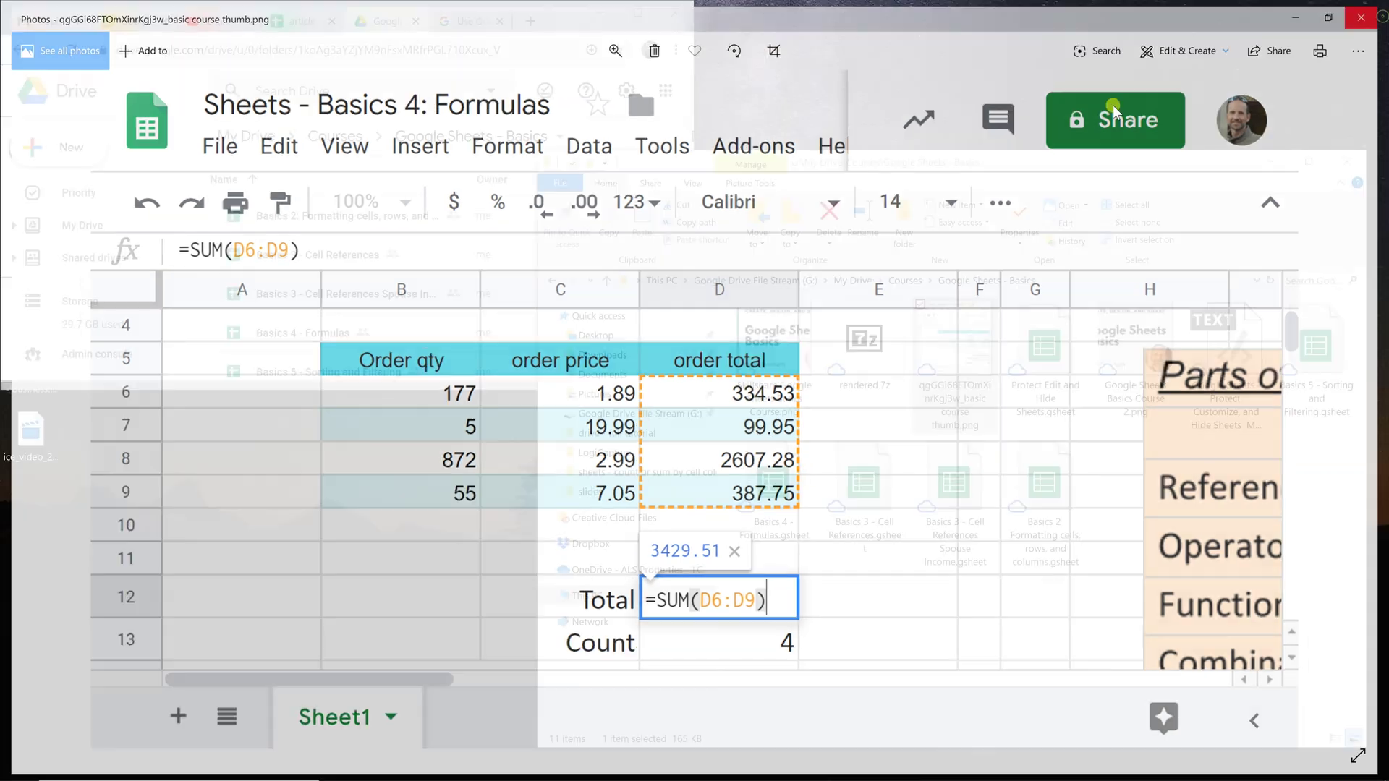
pyautogui.click(1372, 12)
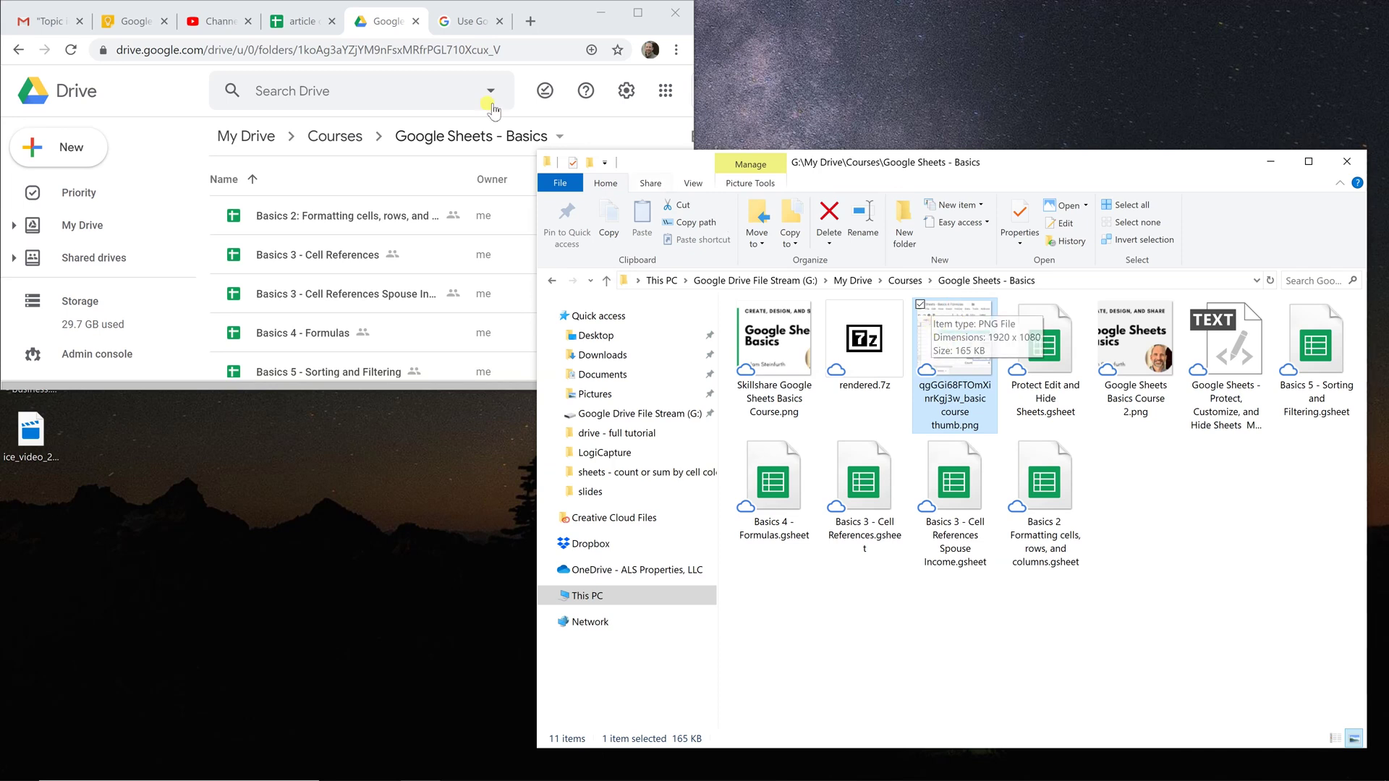
# - Bring the Drive page forward and select the Protect Edit and Hide Sheets spreadsheet
pyautogui.click(372, 28)
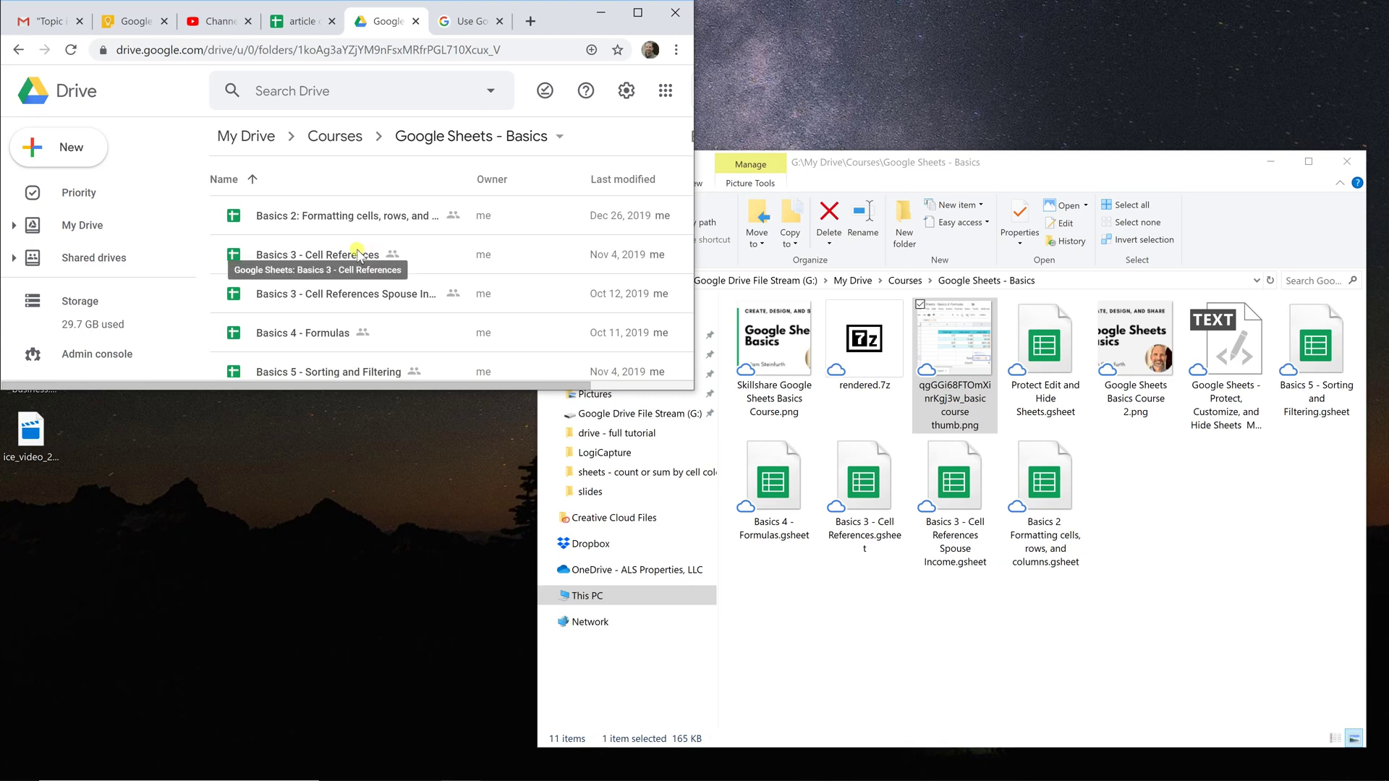
pyautogui.click(955, 346)
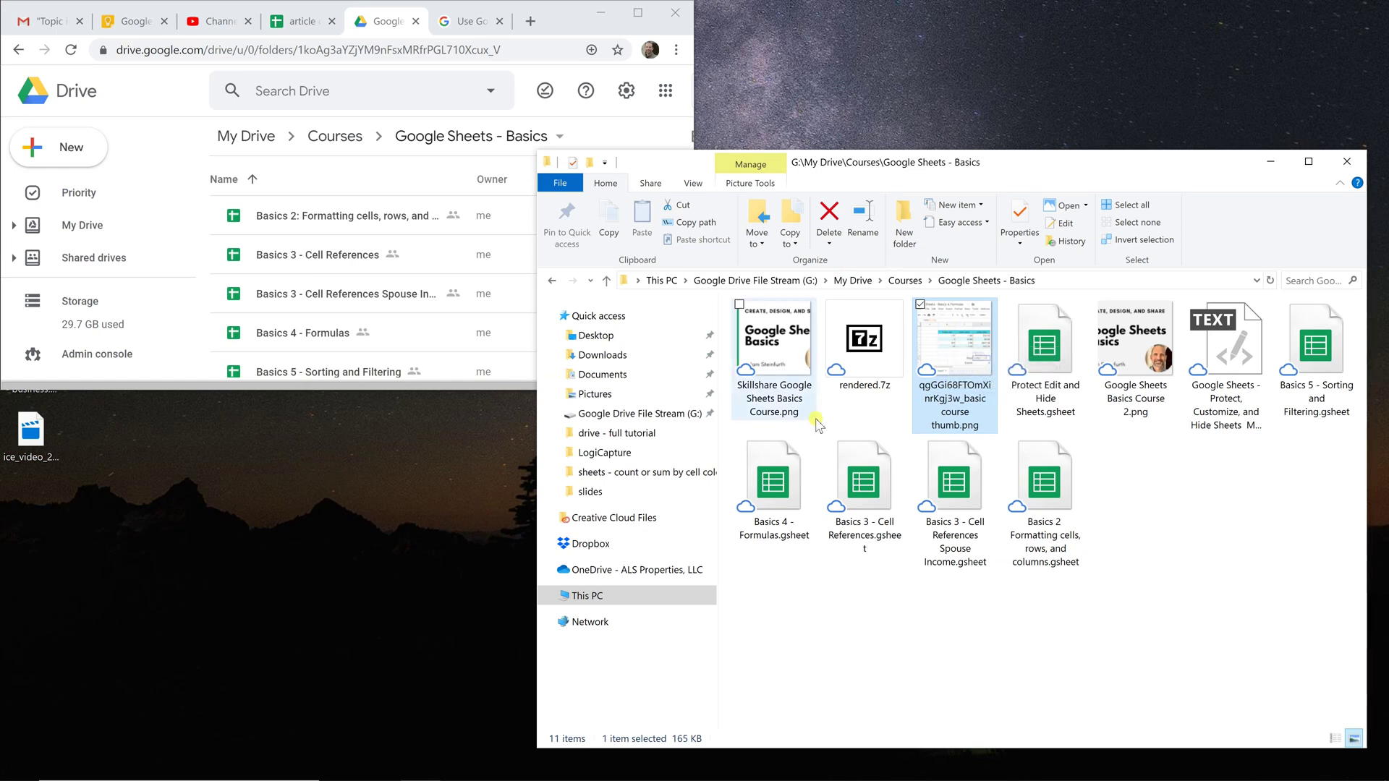
pyautogui.click(395, 37)
pyautogui.scroll(-4, 363, 217)
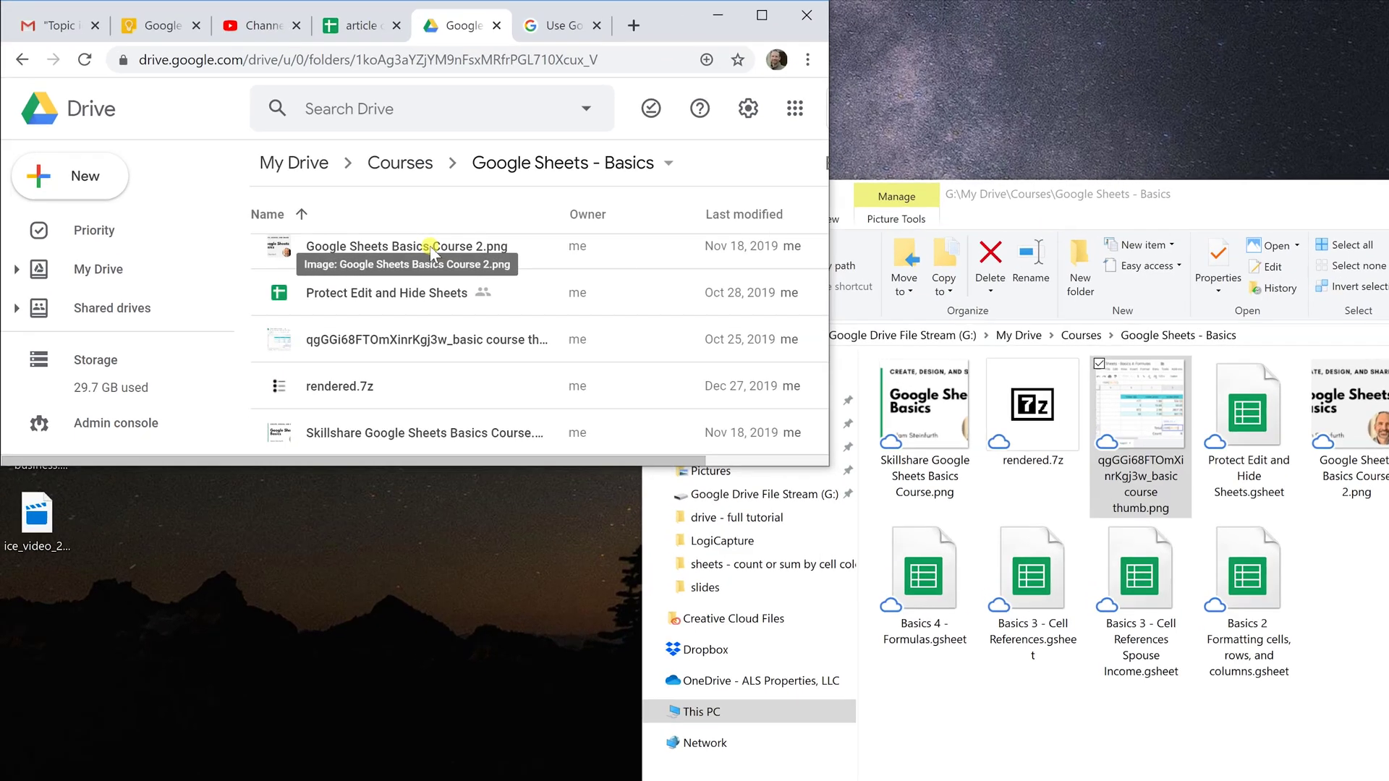
pyautogui.click(362, 208)
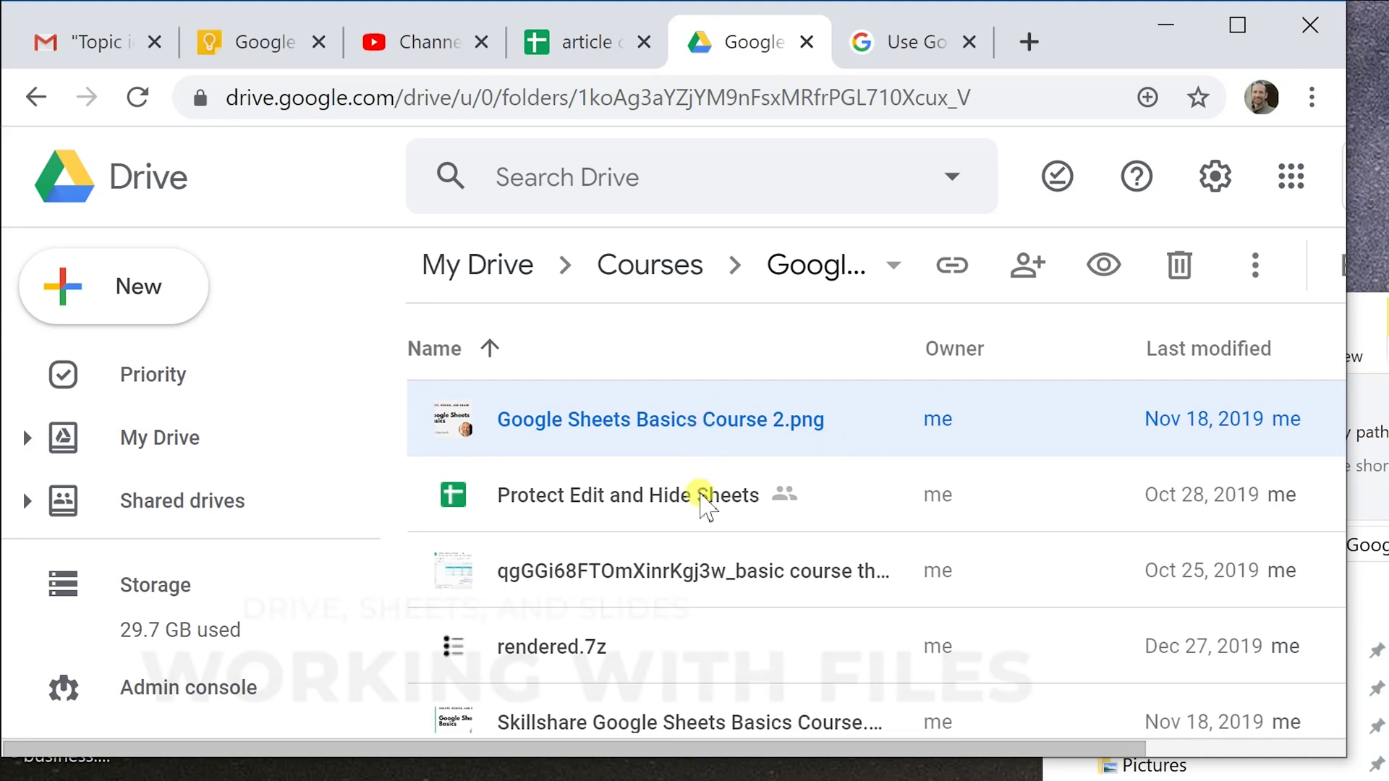
pyautogui.click(705, 503)
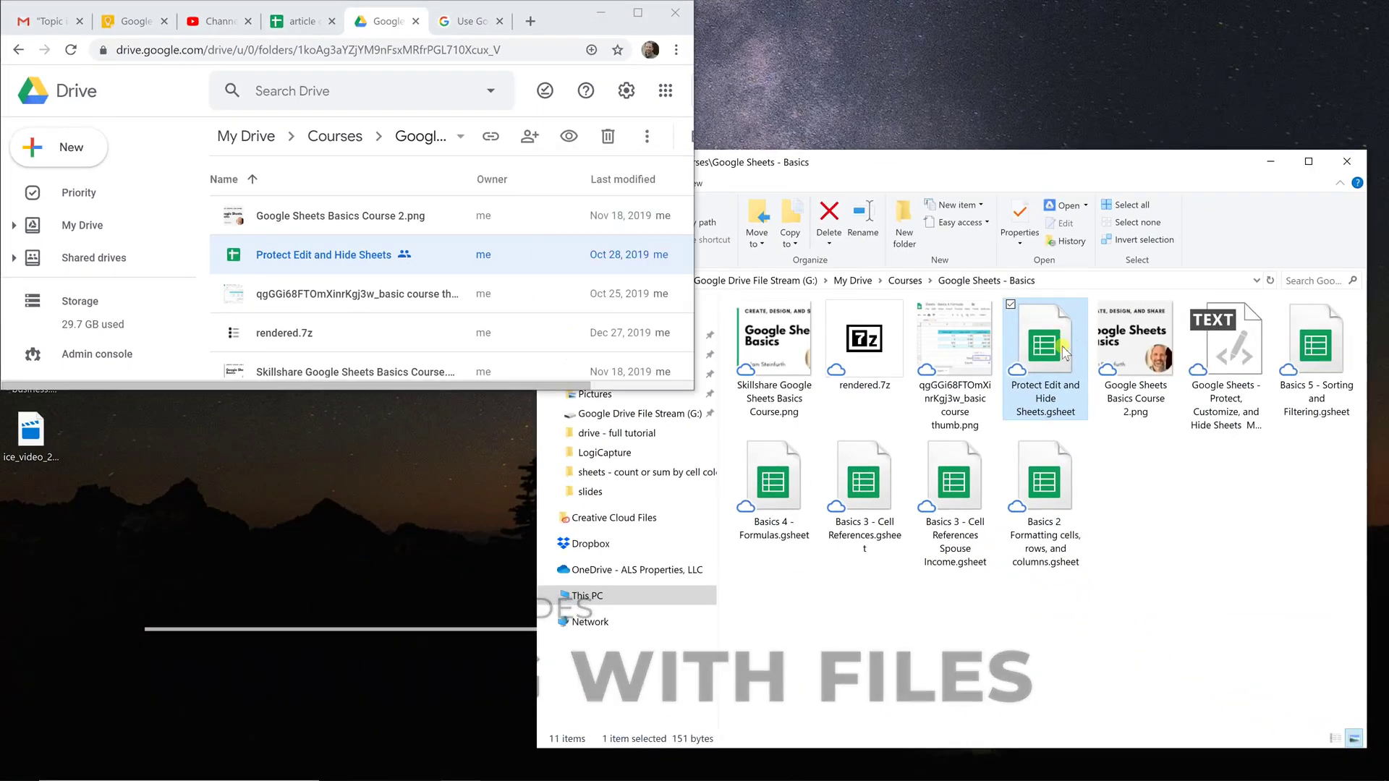
# - Open Protect Edit and Hide Sheets in Google Sheets, then return to the Drive tab
pyautogui.doubleClick(1064, 354)
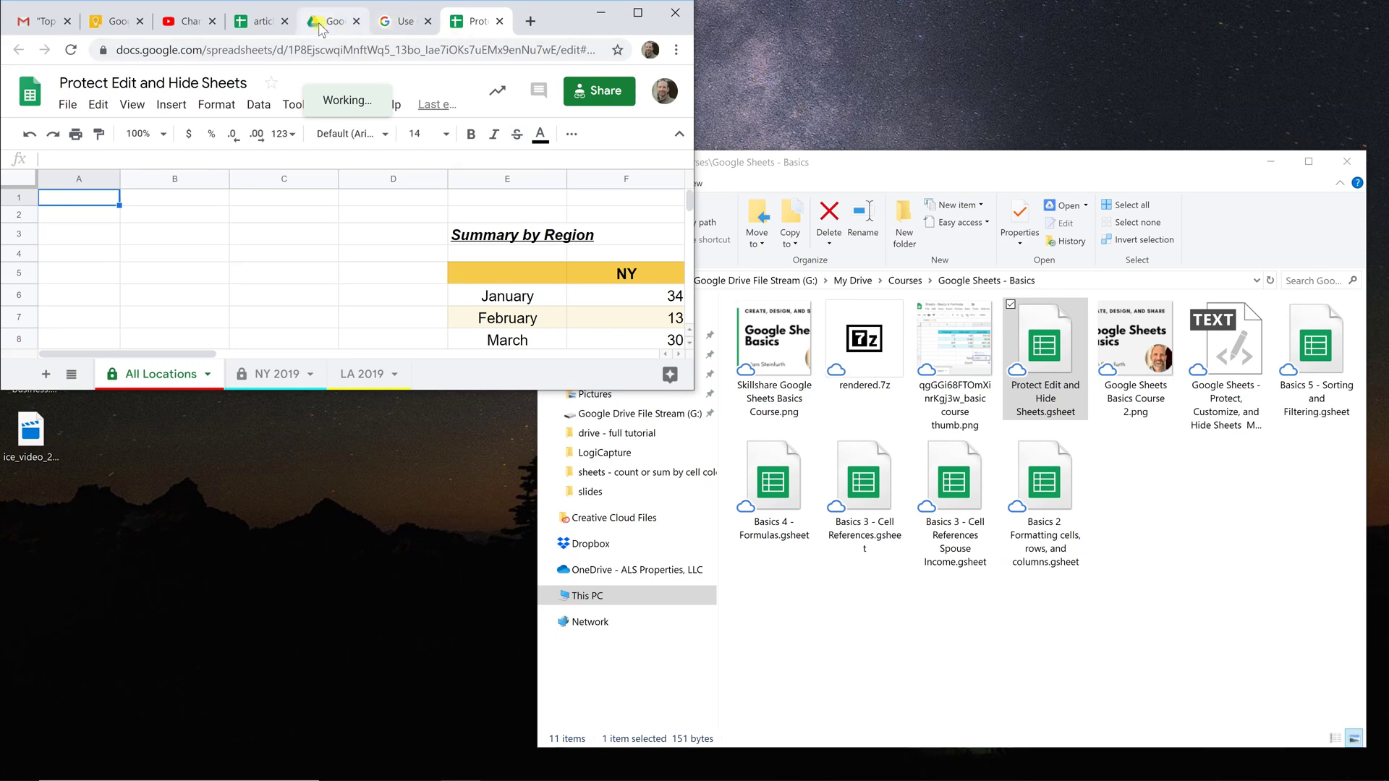
pyautogui.click(319, 29)
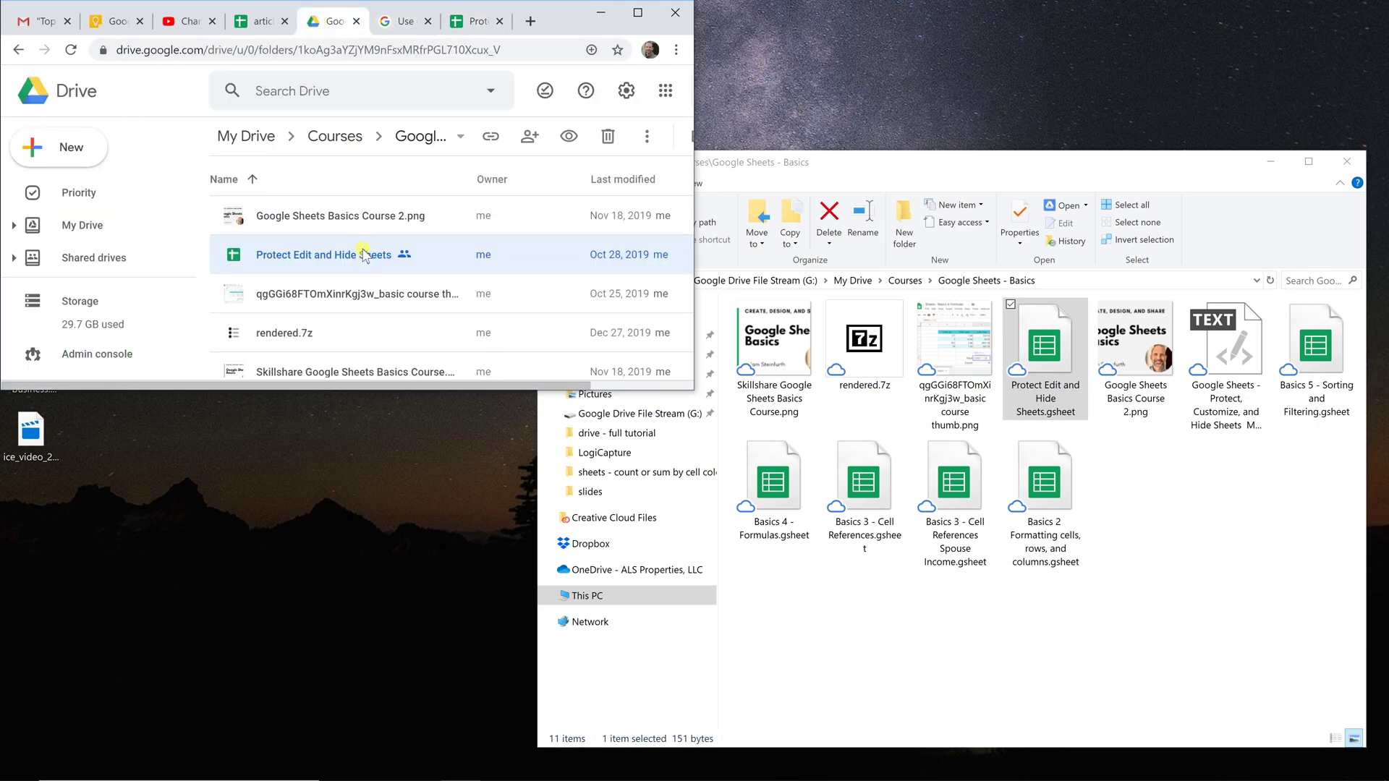
# - Maximize the Drive window and select the Google Sheets Basics Course 2.png file
pyautogui.click(810, 260)
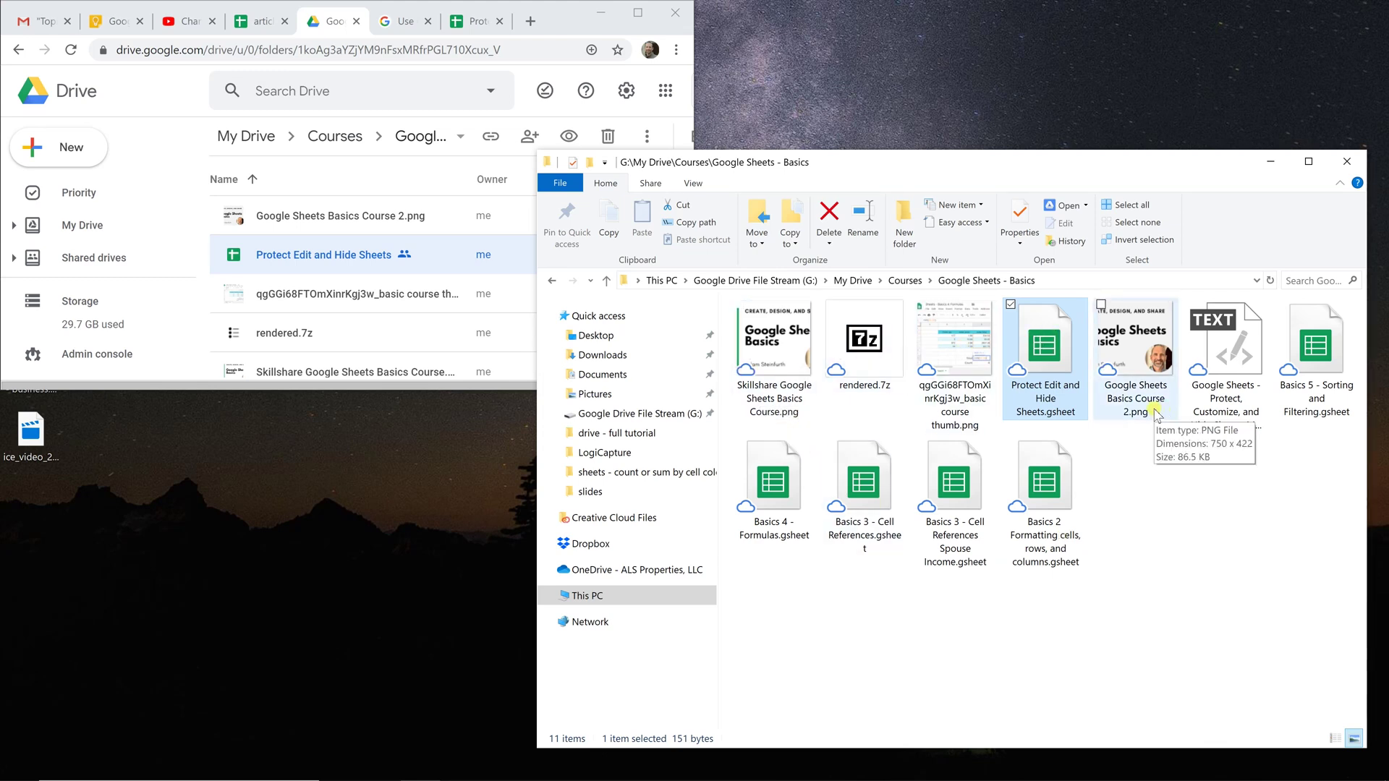
pyautogui.click(338, 29)
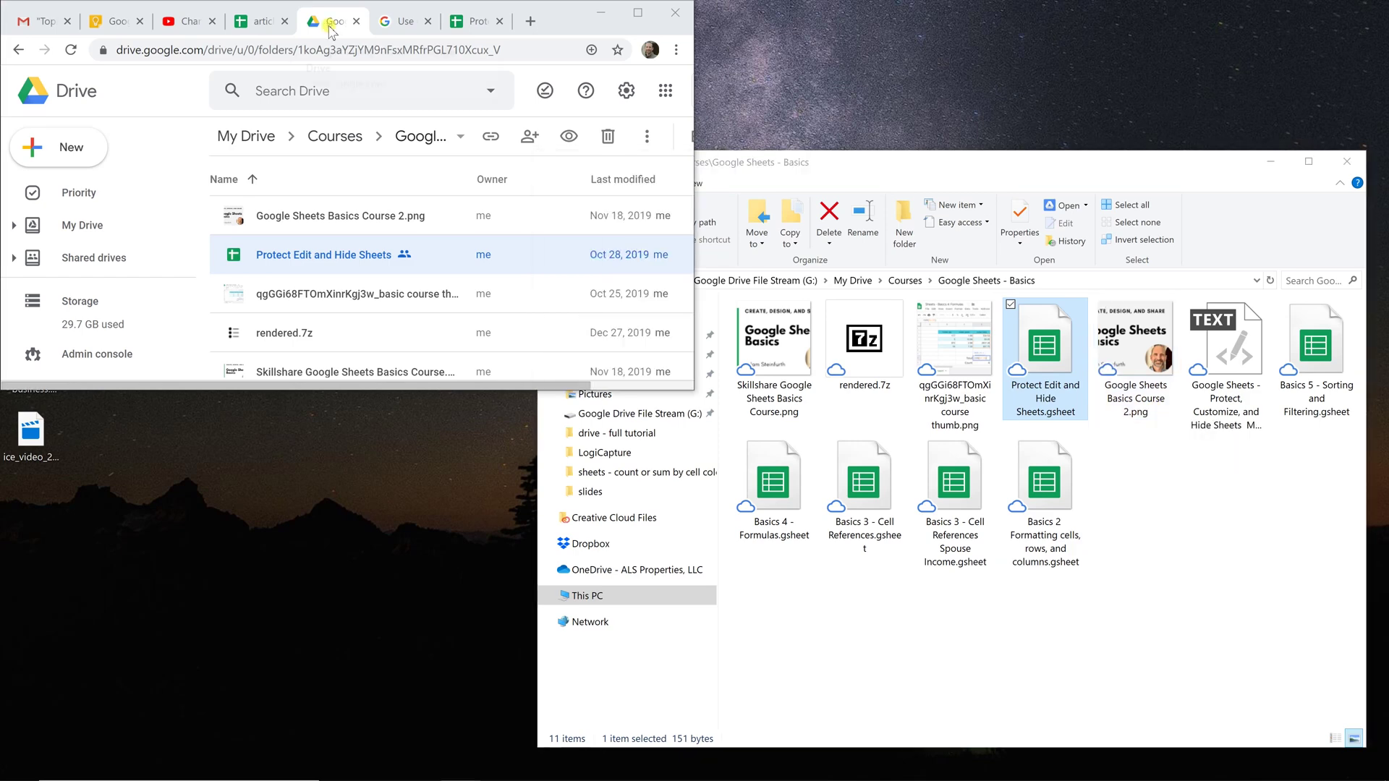
pyautogui.click(637, 13)
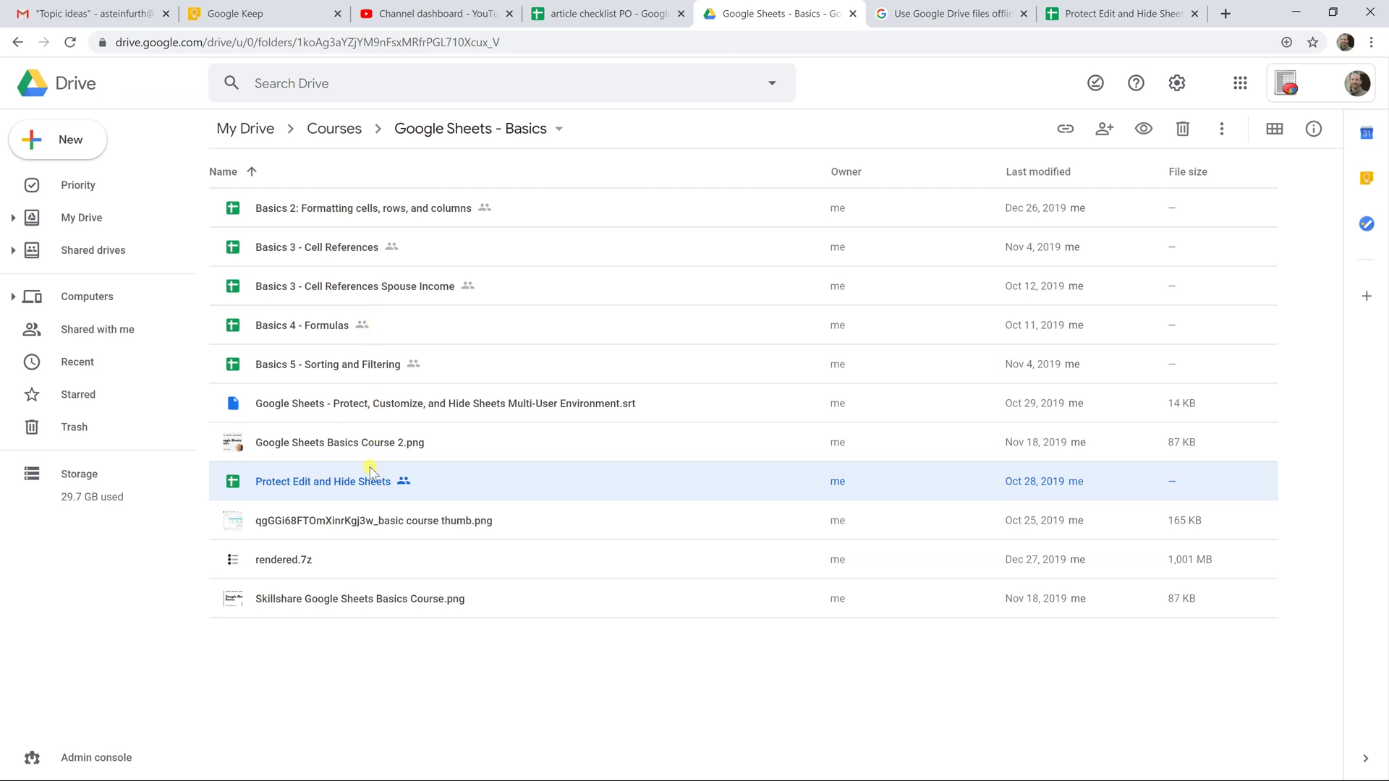
pyautogui.click(365, 289)
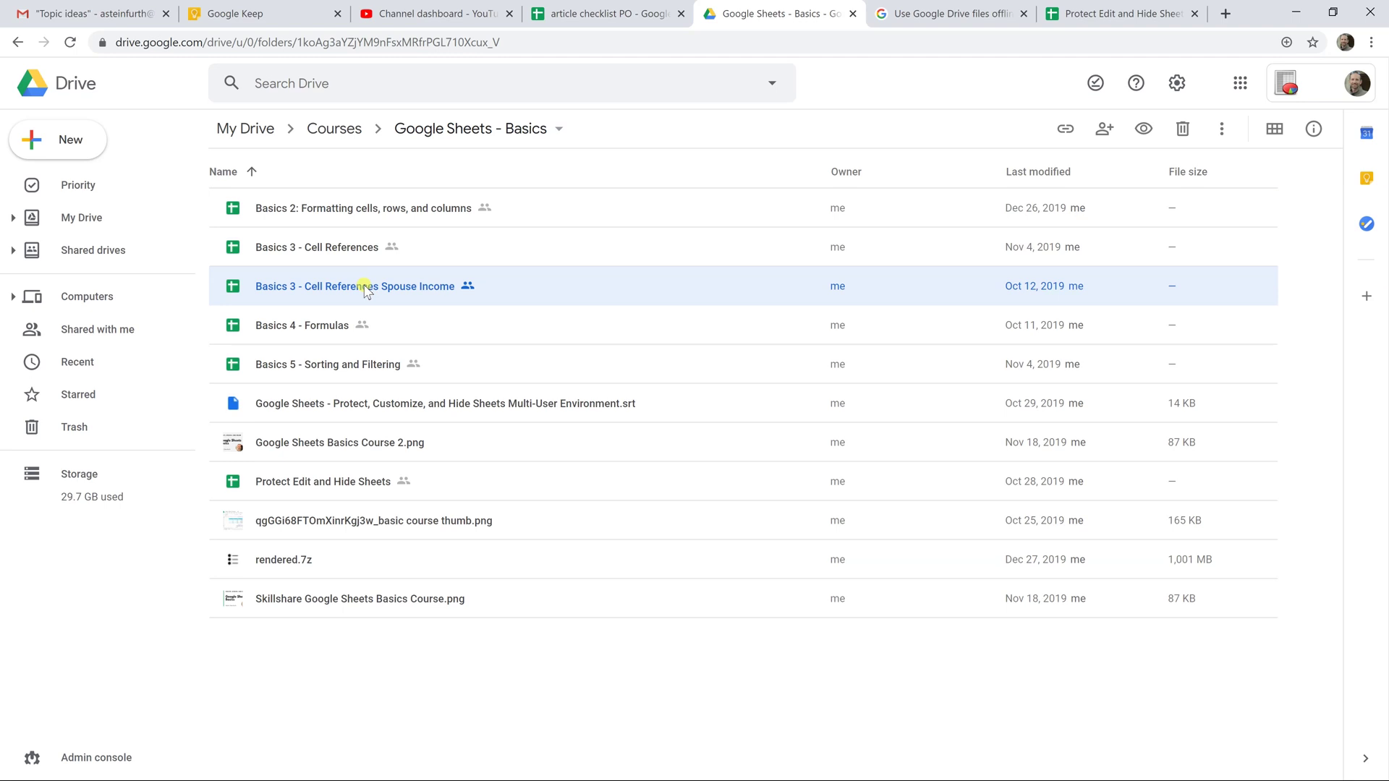
pyautogui.click(400, 449)
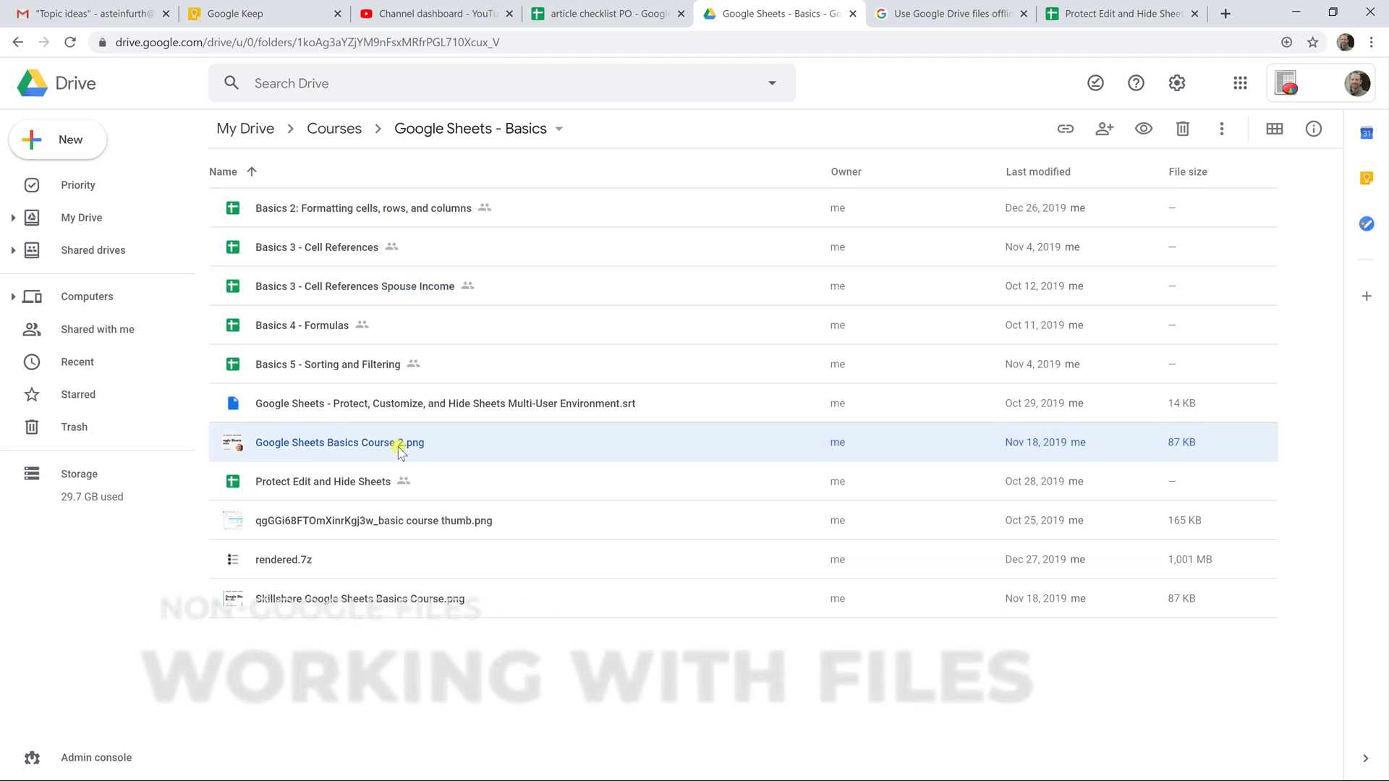
# - Preview the PNG, check its Open with apps (Pixlr Editor, DocHub, Pixlr Express), then close it
pyautogui.doubleClick(400, 450)
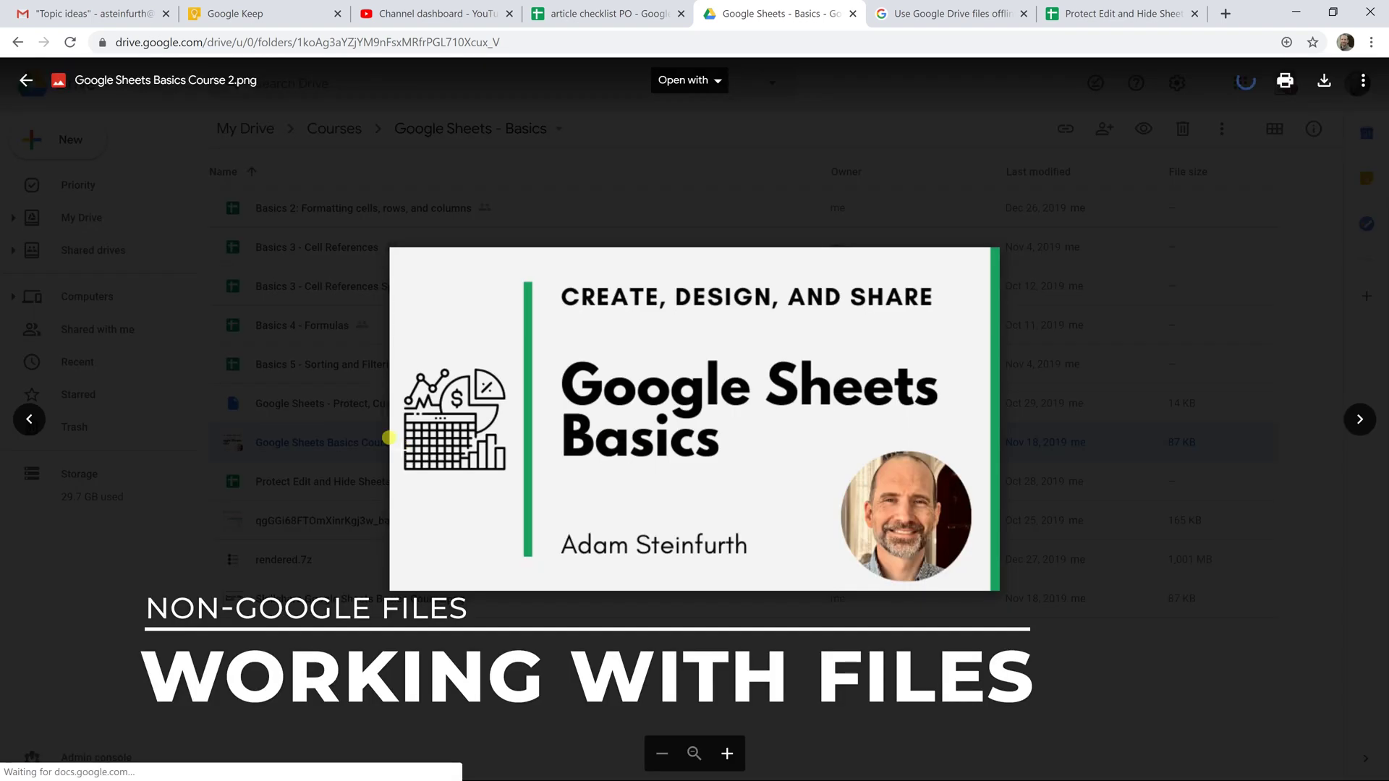
pyautogui.click(705, 85)
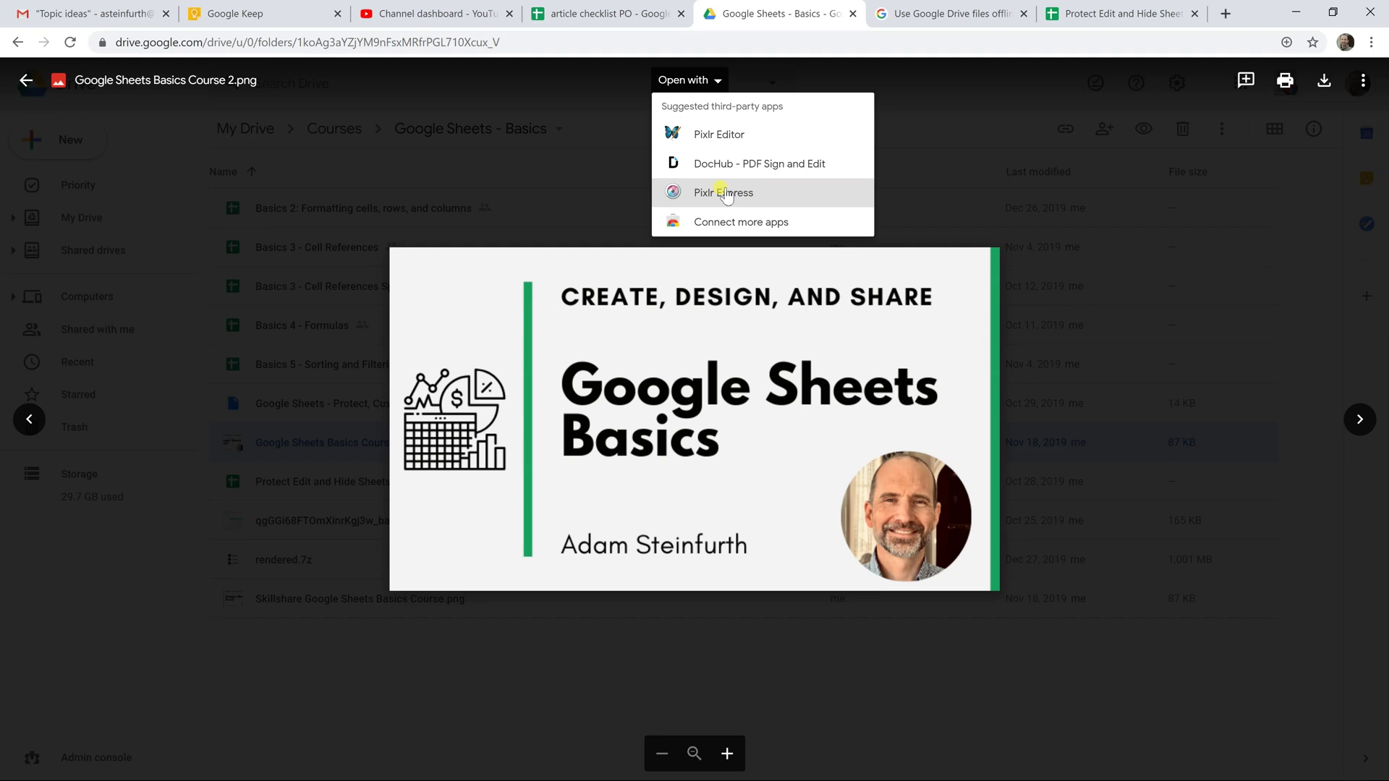
pyautogui.click(27, 79)
pyautogui.click(26, 80)
pyautogui.click(517, 84)
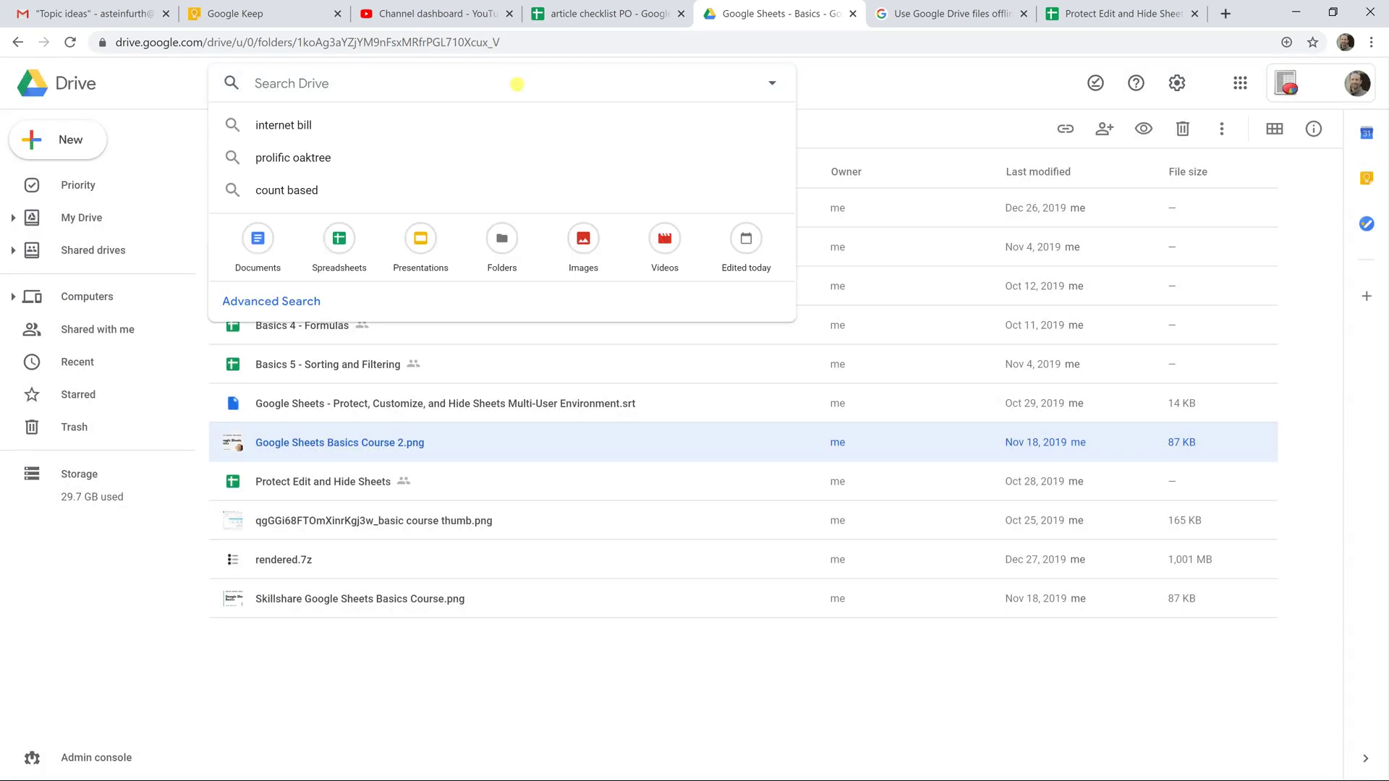
pyautogui.click(481, 440)
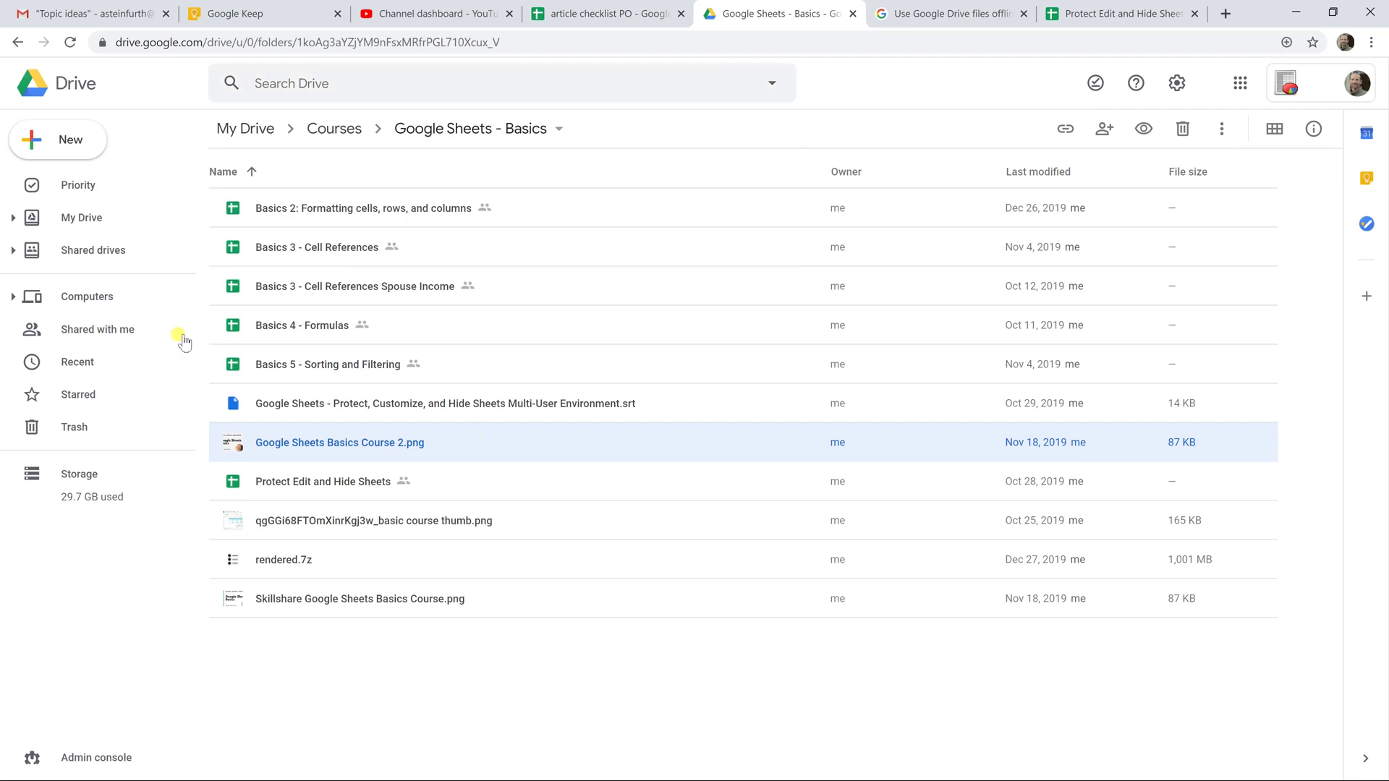
# - Go to Starred files and select Project Plan
pyautogui.click(88, 397)
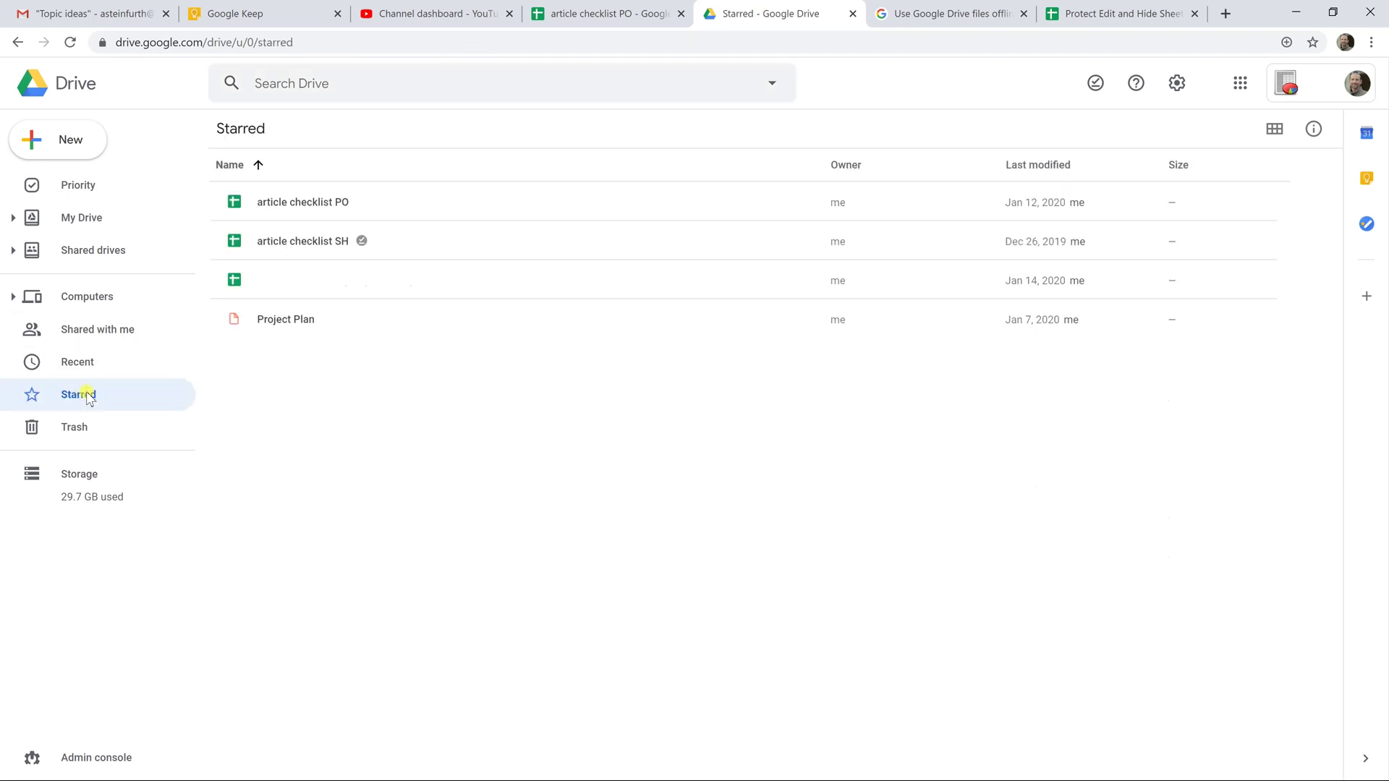
pyautogui.click(293, 327)
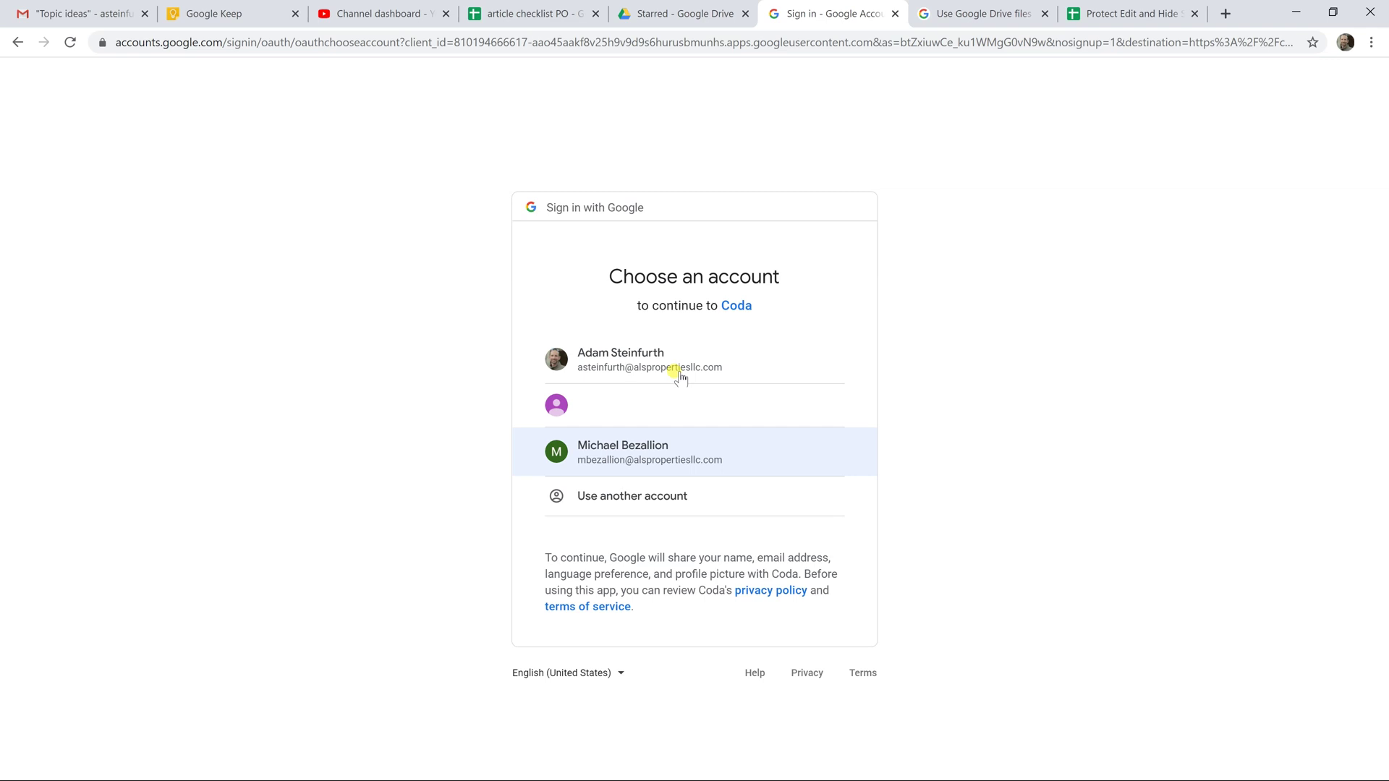
# - Pick the Google account to sign in to Coda and load the Project Plan doc
pyautogui.click(680, 372)
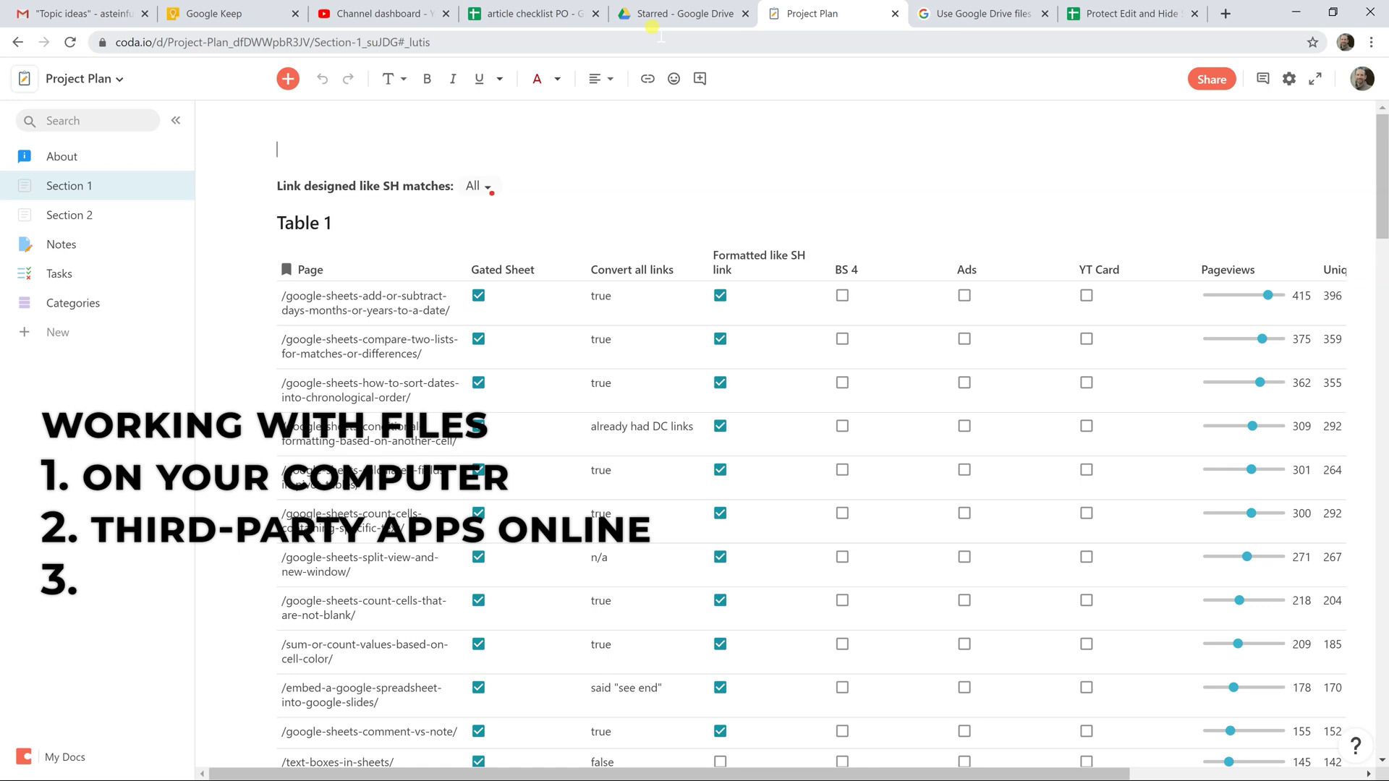
# - Switch to the Drive tab and select cell G3 in the GETPIVOTDATA spreadsheet
pyautogui.click(657, 14)
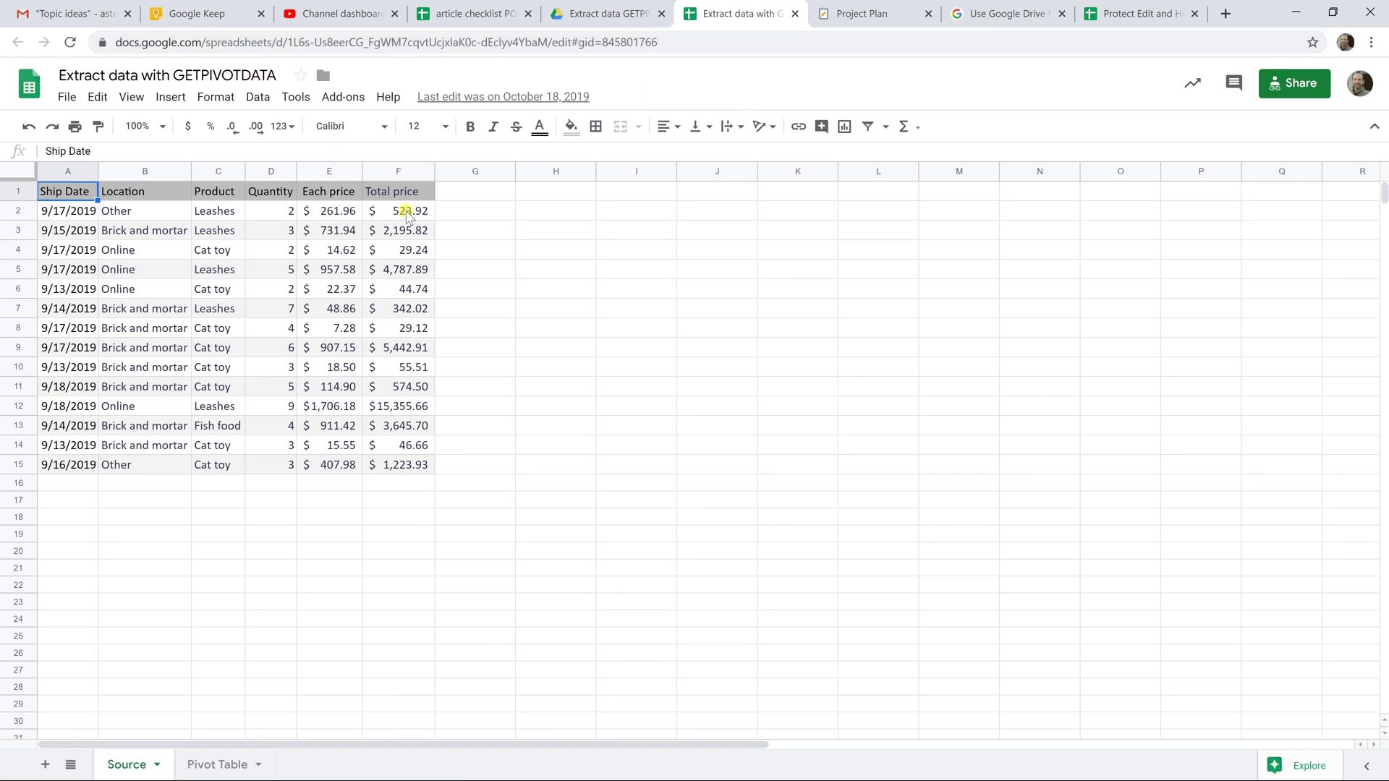
pyautogui.click(455, 232)
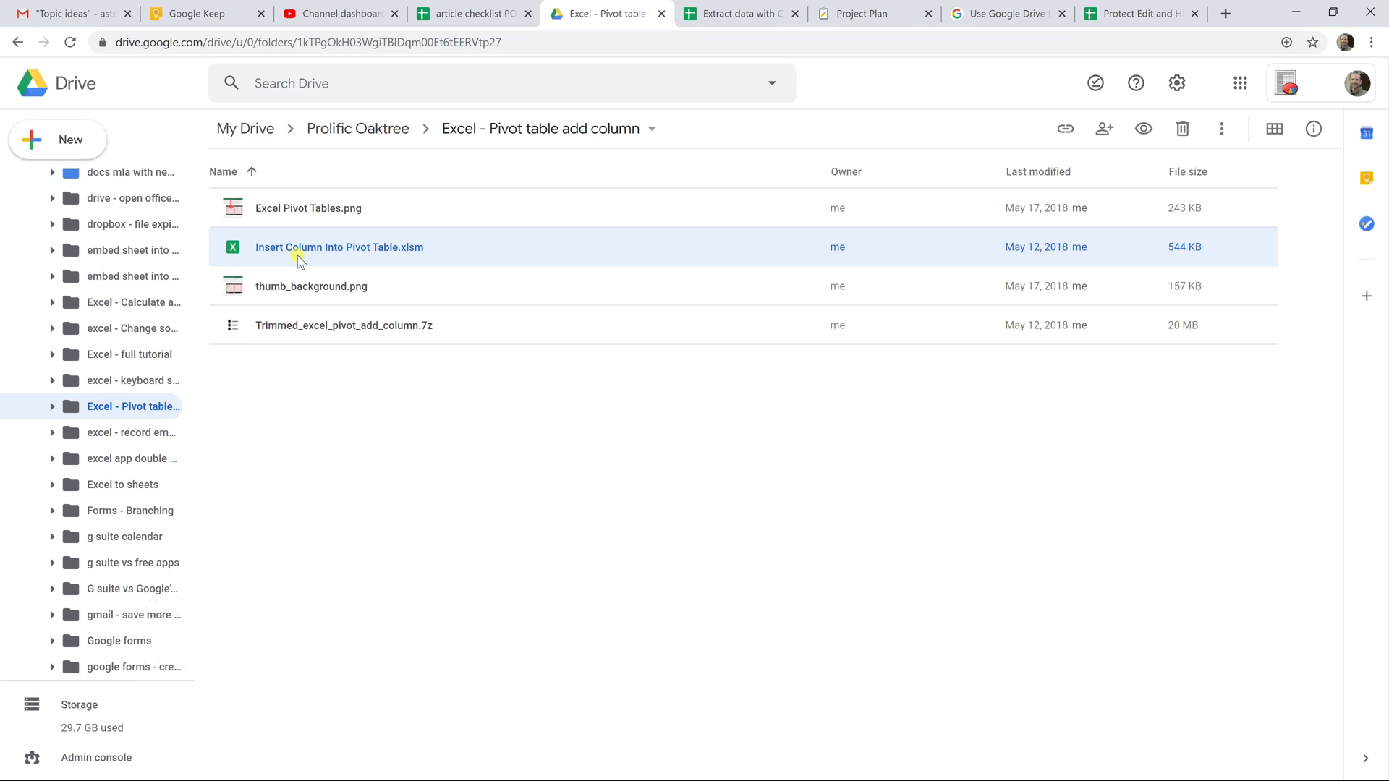
# - Open Insert Column Into Pivot Table.xlsm with Google Sheets from its context menu
pyautogui.rightClick(299, 261)
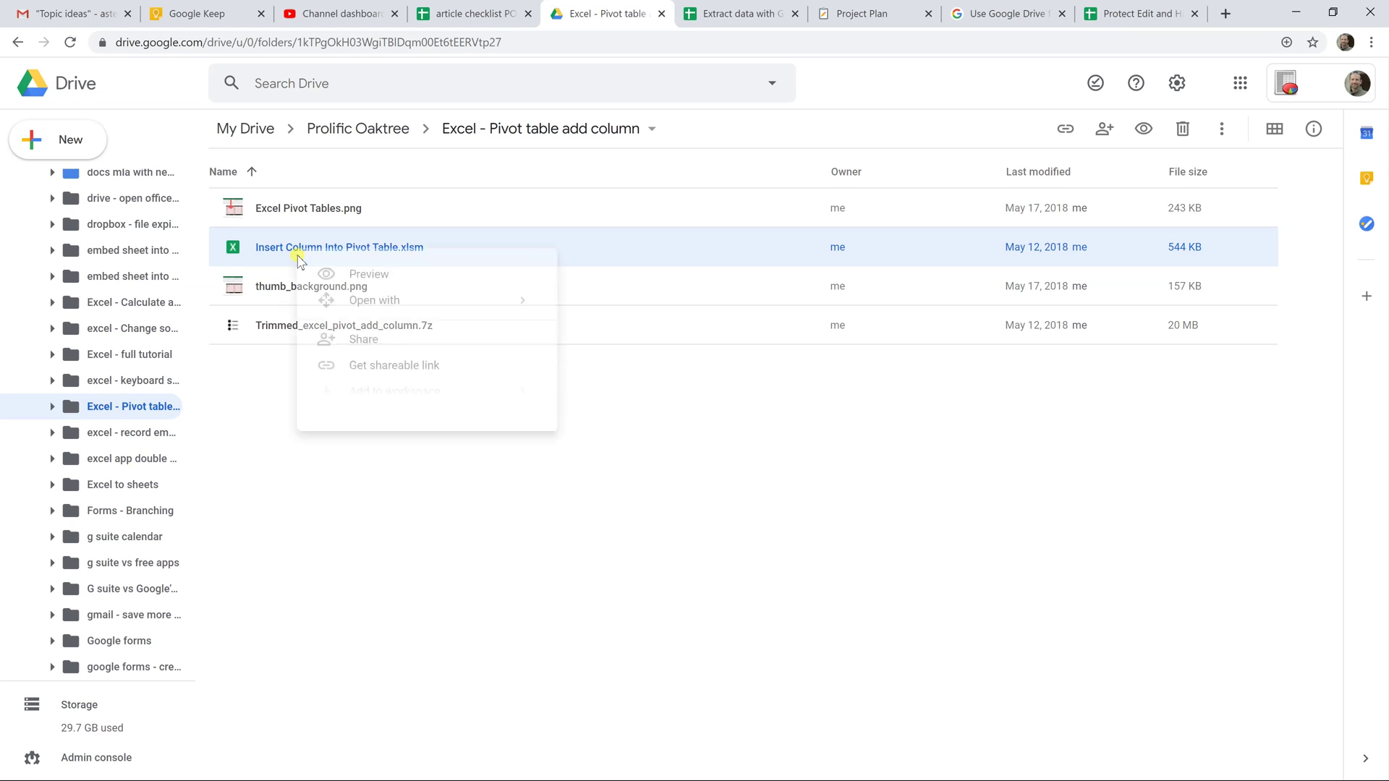
pyautogui.moveTo(474, 313)
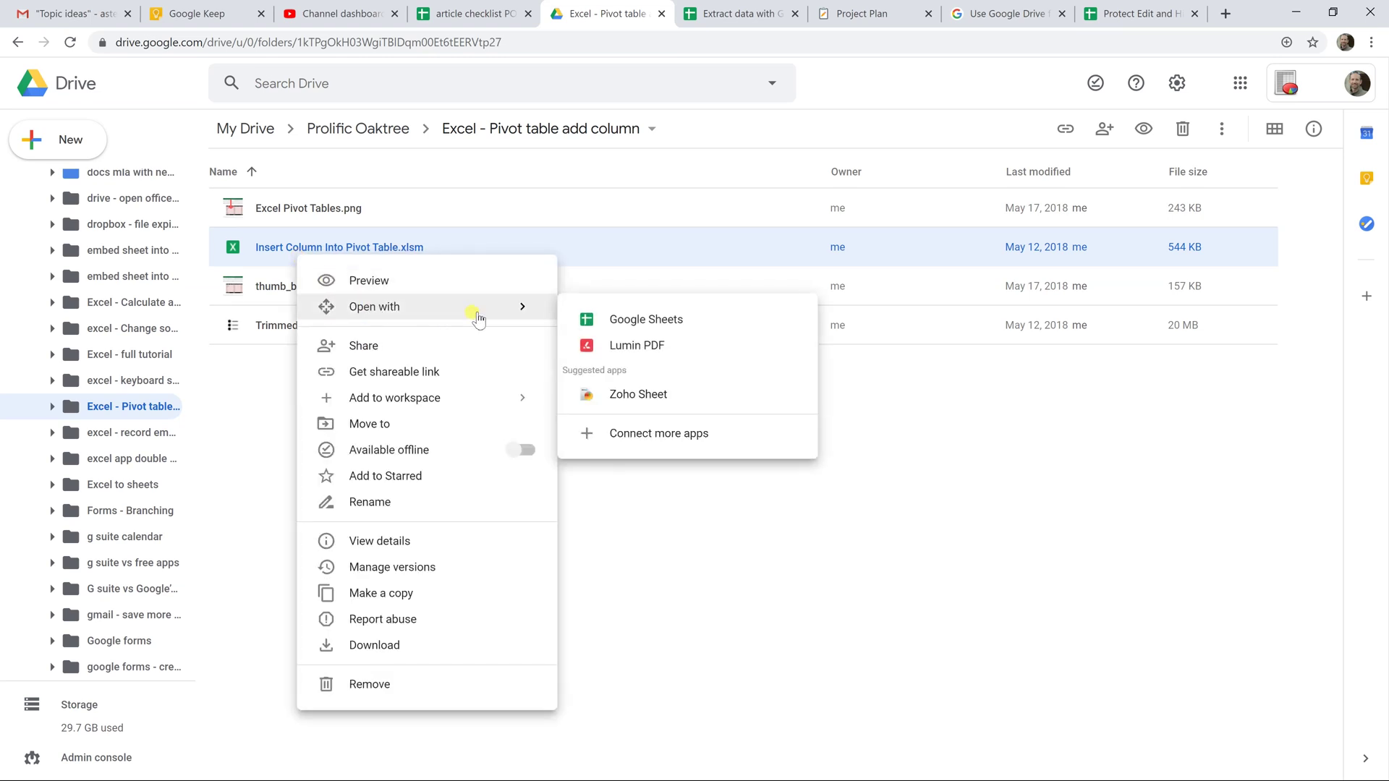
pyautogui.click(605, 323)
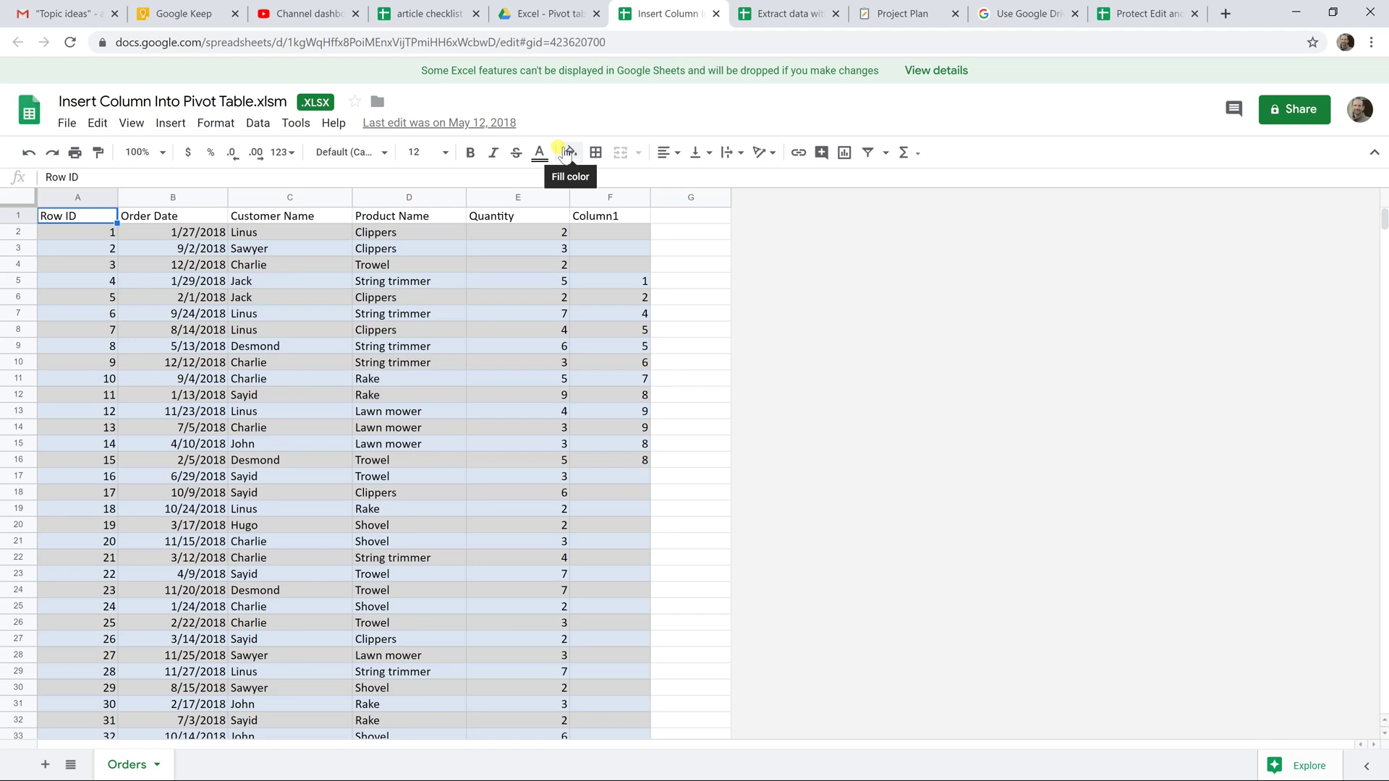
# - Highlight the unsupported-Excel-features notice, then start a comment to trigger the dropped-elements warning
pyautogui.moveTo(536, 70); pyautogui.dragTo(682, 75)
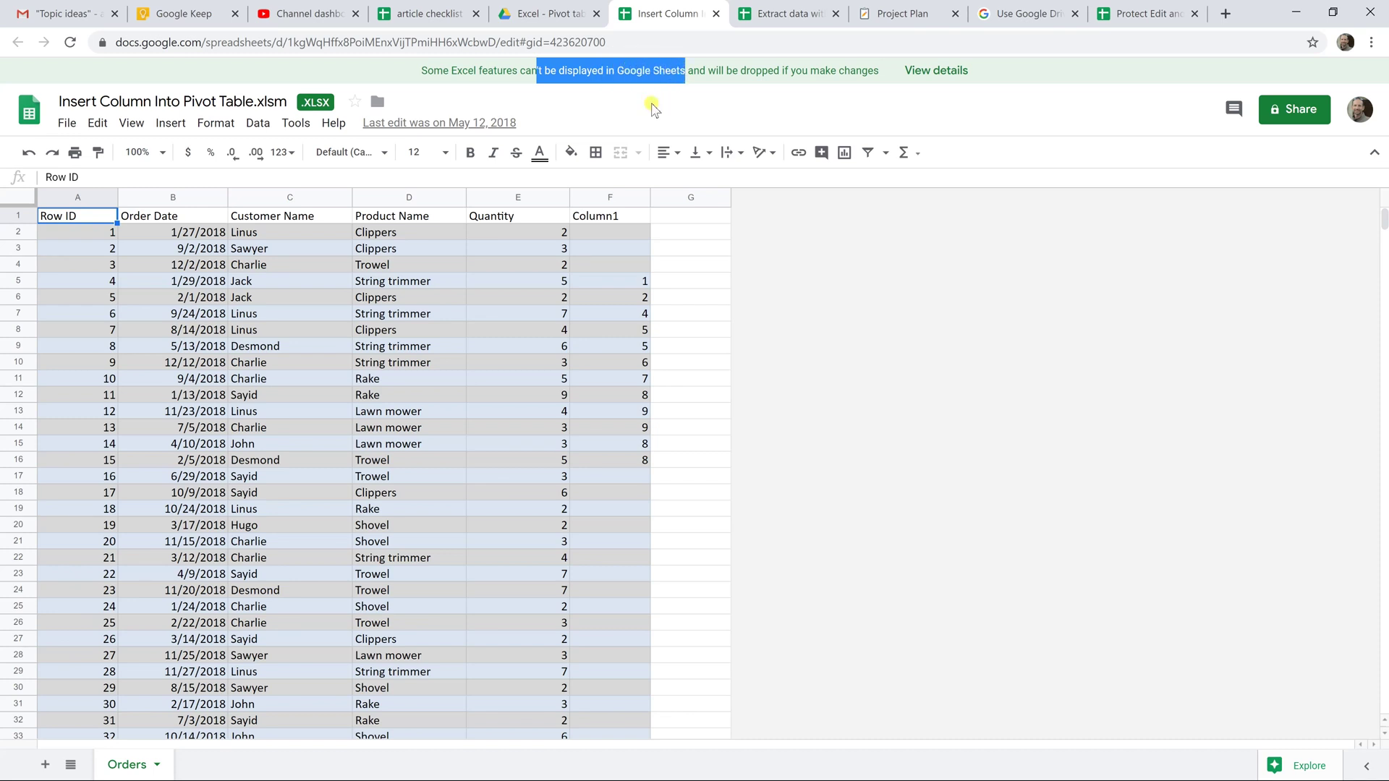
pyautogui.click(654, 107)
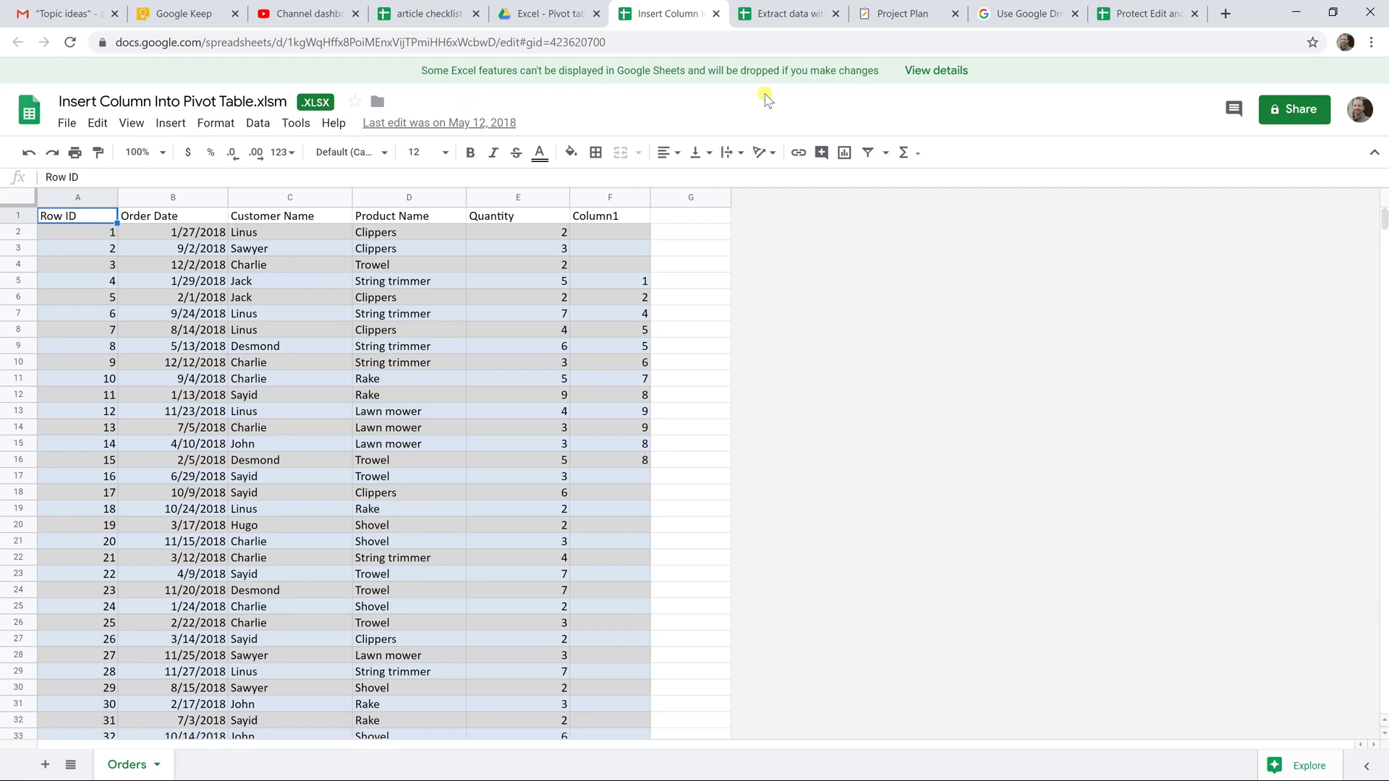
pyautogui.click(1237, 116)
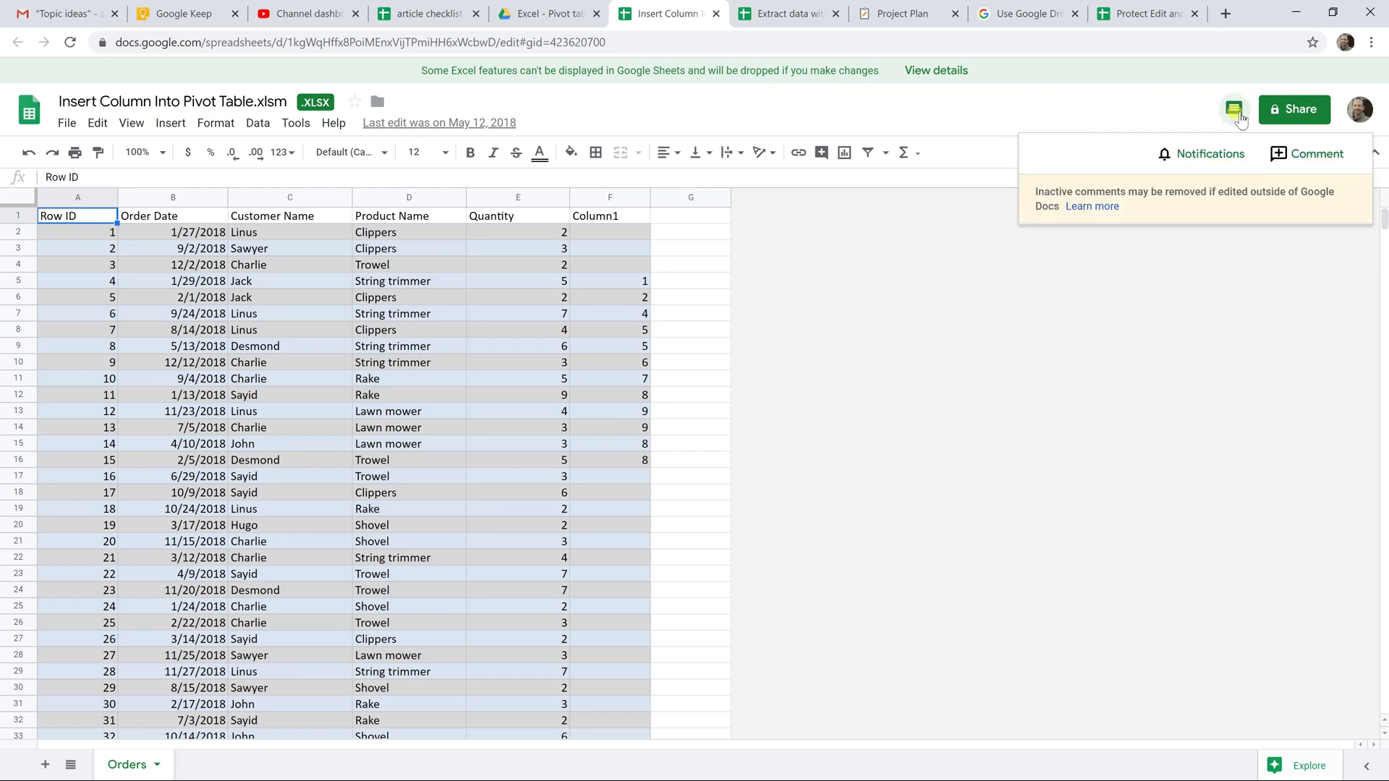
pyautogui.click(1277, 154)
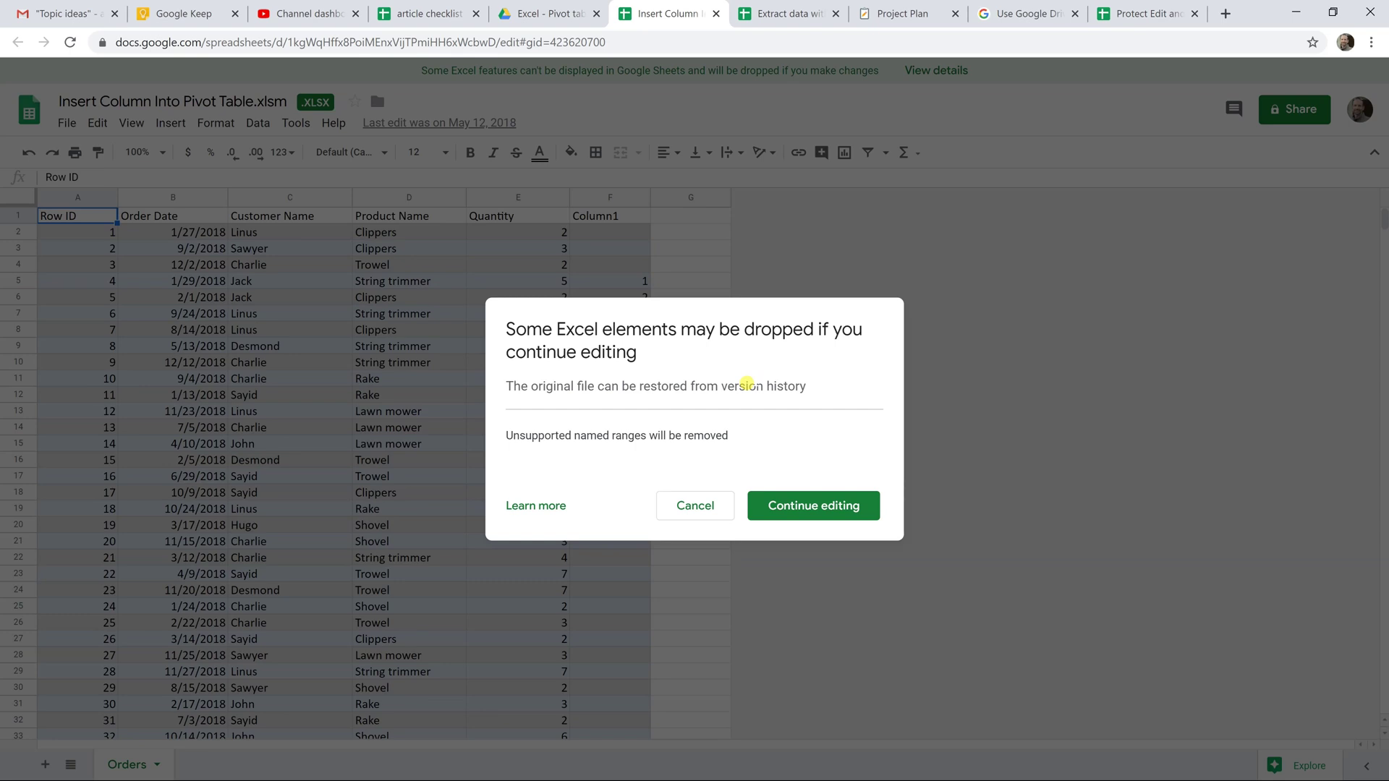
# - Dismiss the dropped Excel elements warning and select cell C5 to show live collaboration
pyautogui.click(1234, 110)
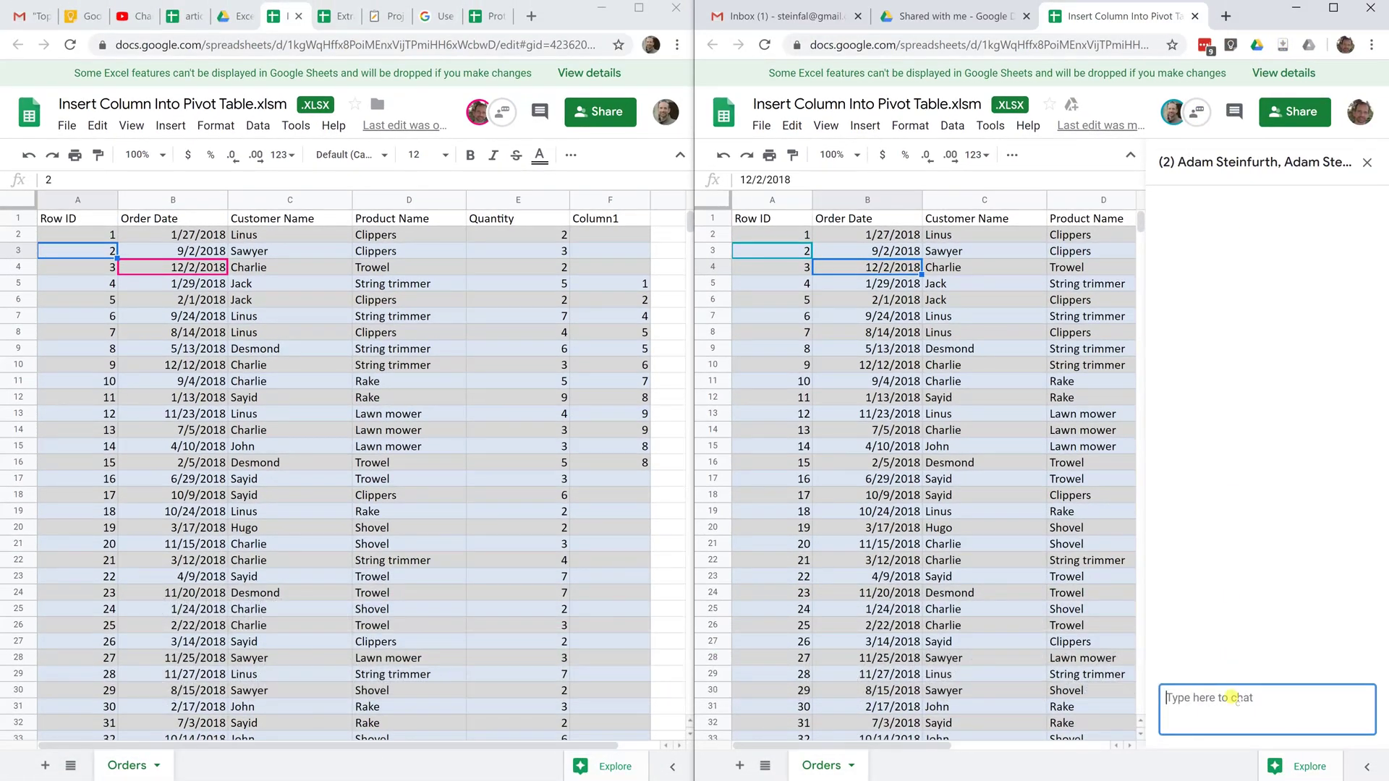
pyautogui.click(1027, 288)
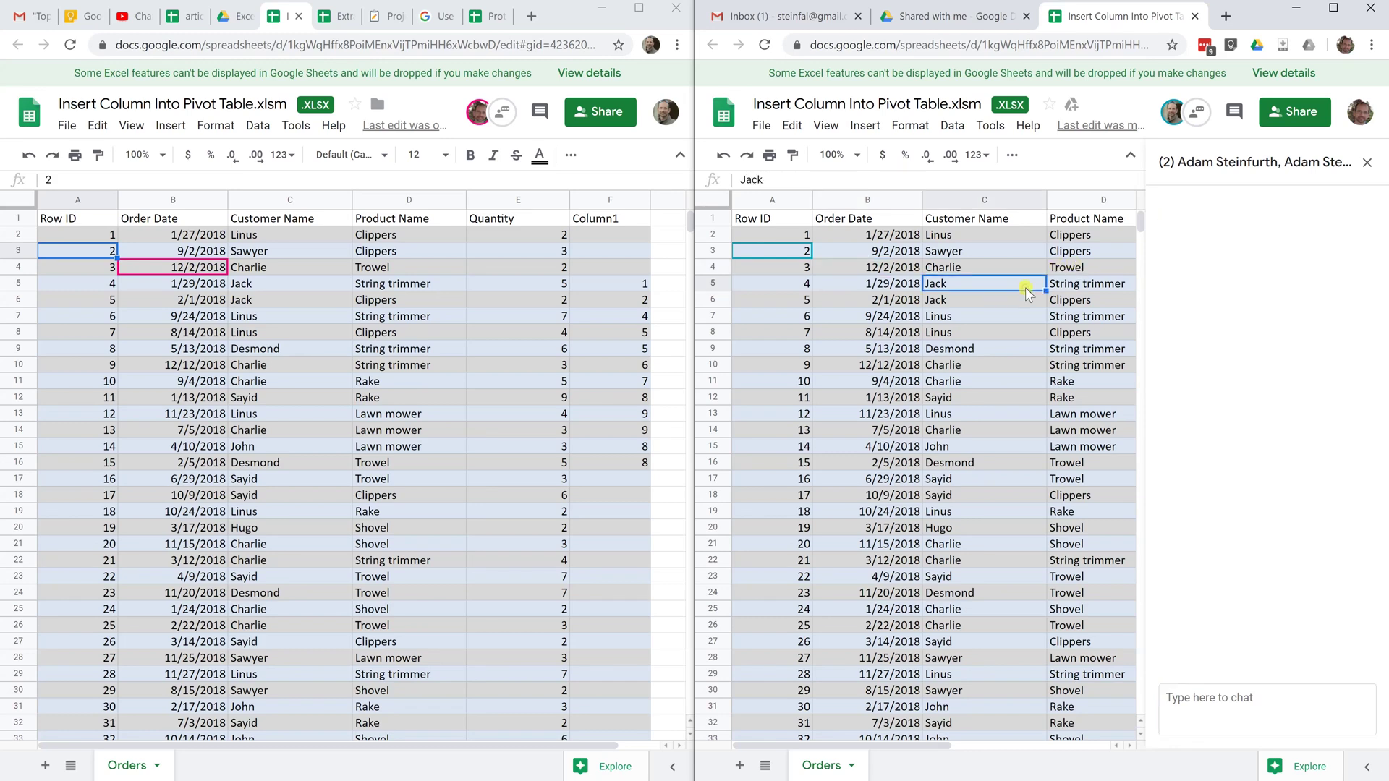